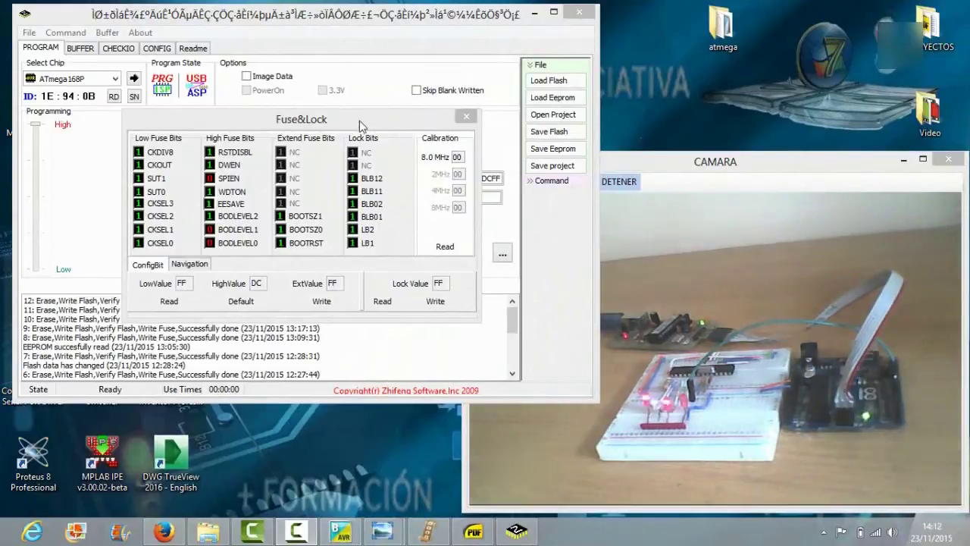
Switch the extended fuse bits BOOTSZ1 and BOOTSZ0 through their 0 and 1 combinations, ending with both at 1.
{"action": "left_click", "coordinate": [361, 126]}
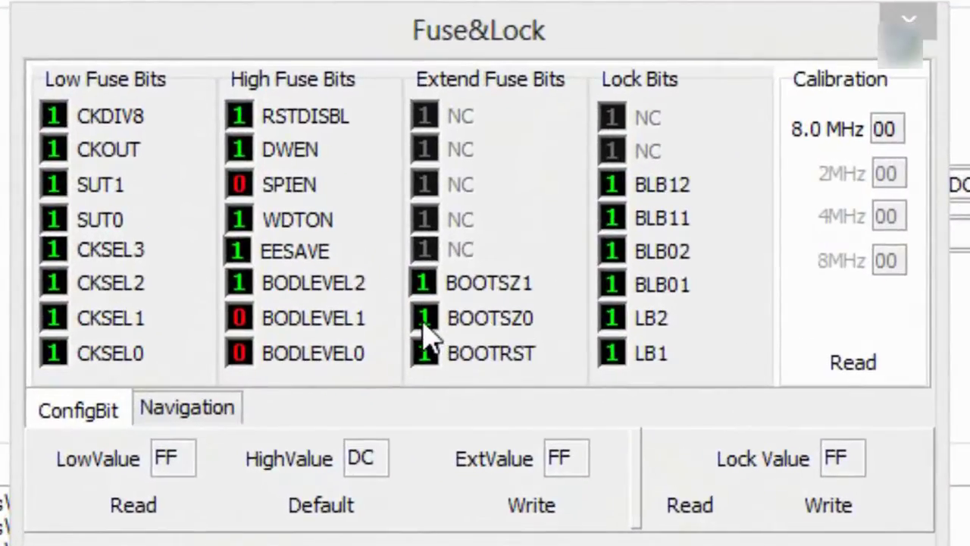
{"action": "left_click", "coordinate": [319, 251]}
{"action": "left_click", "coordinate": [423, 292]}
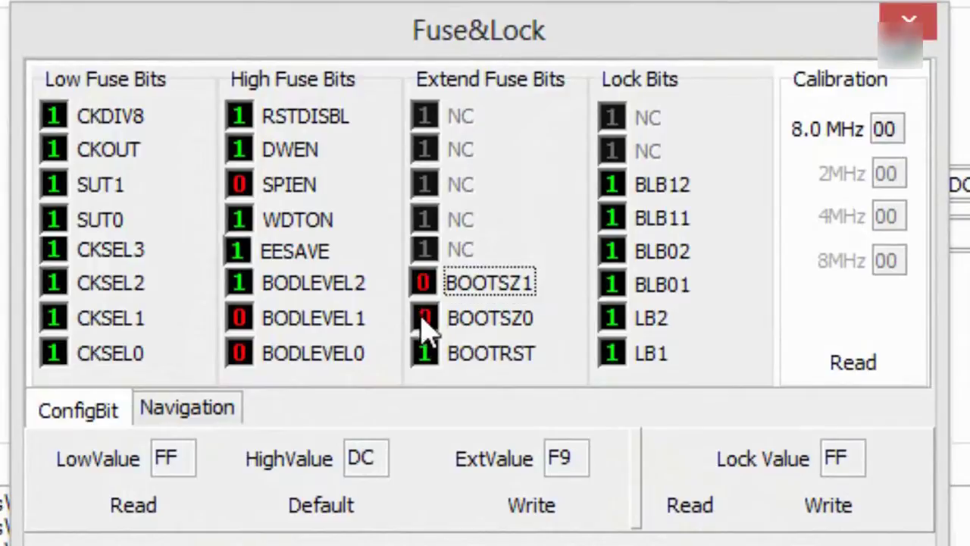
{"action": "left_click", "coordinate": [425, 315]}
{"action": "left_click", "coordinate": [423, 291]}
{"action": "left_click", "coordinate": [426, 319]}
{"action": "left_click", "coordinate": [439, 289]}
{"action": "left_click", "coordinate": [442, 292]}
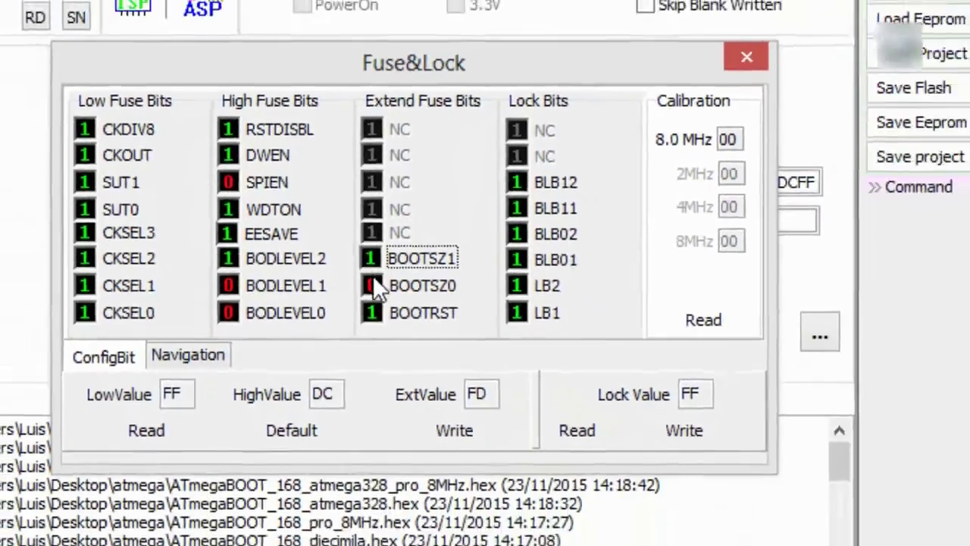
{"action": "left_click", "coordinate": [371, 280]}
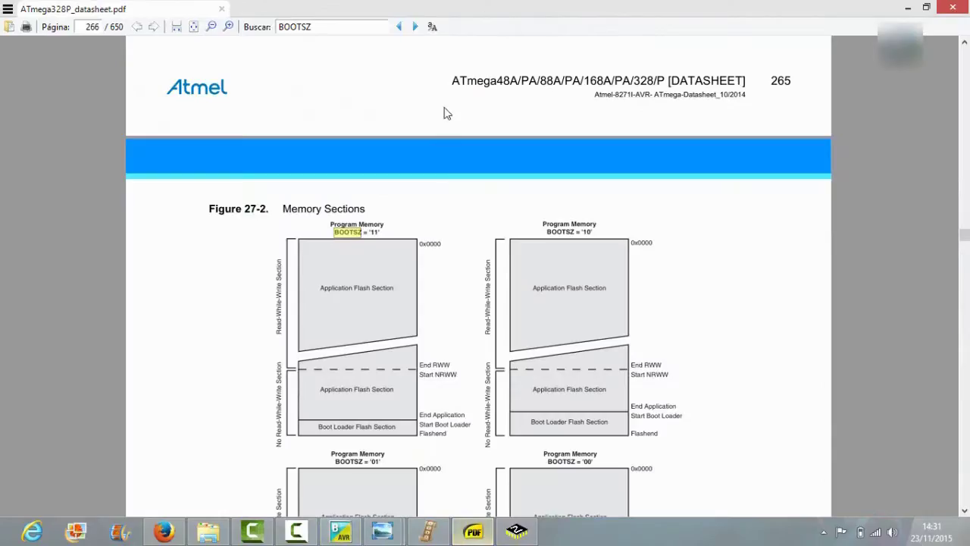
Switch to the ATmega328P datasheet PDF and step through the BOOTSZ matches to the boot size configuration in Table 27-7.
{"action": "left_click", "coordinate": [473, 530]}
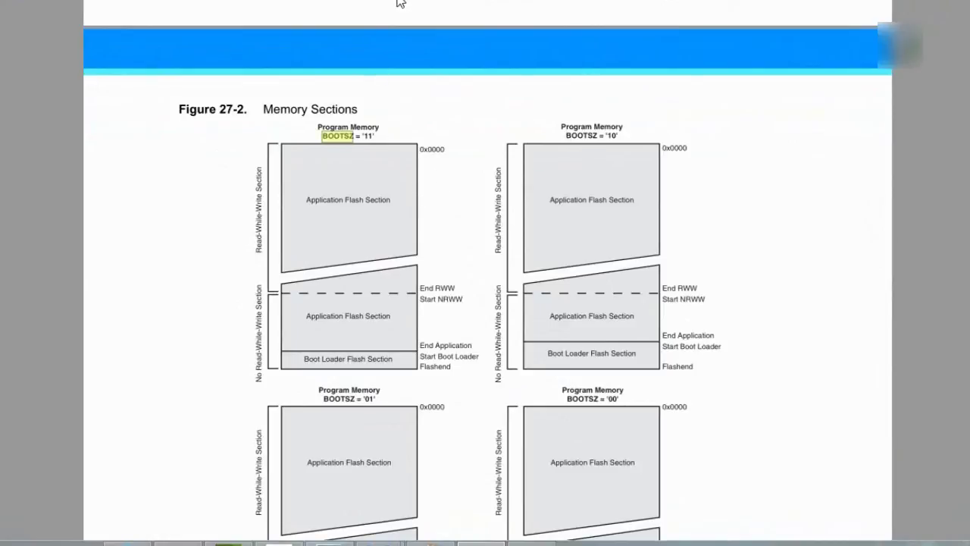
{"action": "key", "text": "Return"}
{"action": "key", "text": "Return"}
{"action": "key", "text": "Return"}
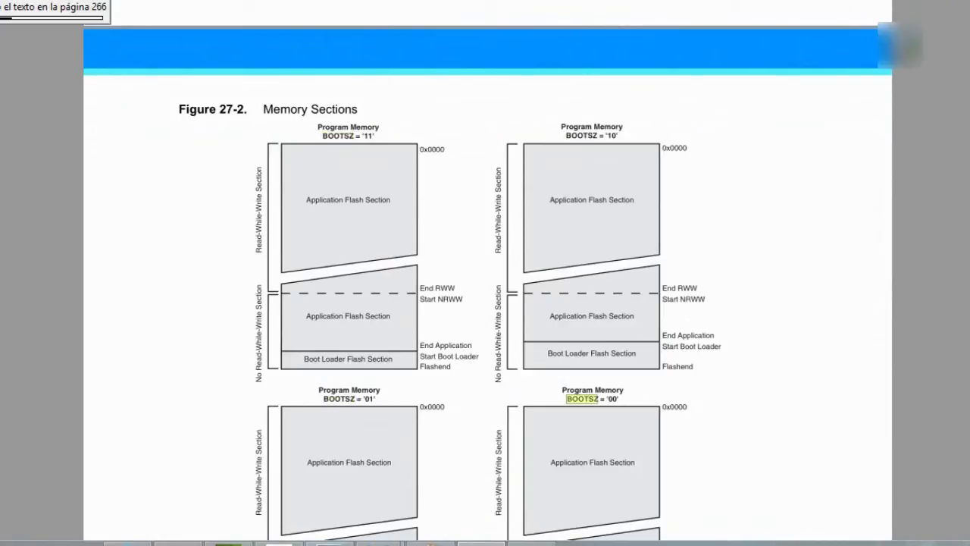
{"action": "key", "text": "Return"}
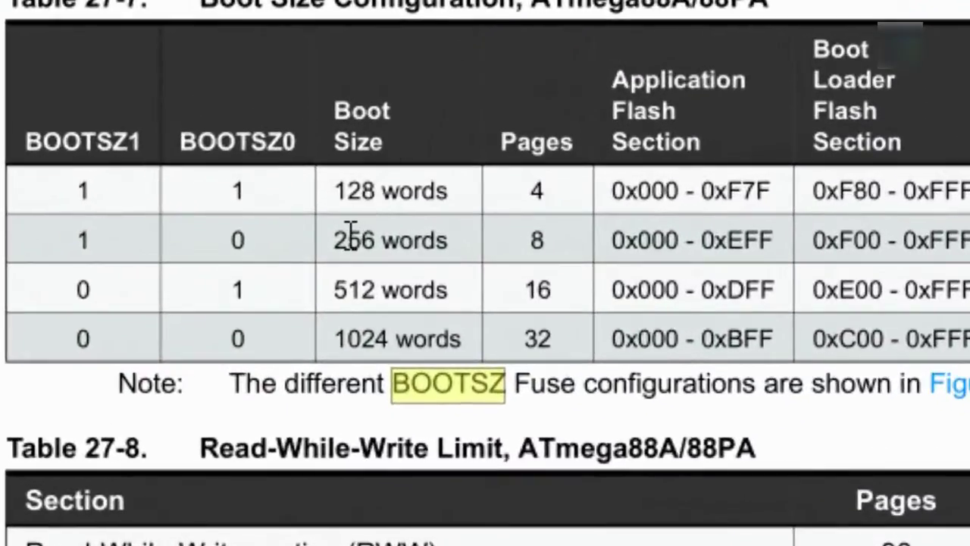
Highlight the 256, 512 and 1024 words boot sizes in Table 27-7, and minimize the datasheet.
{"action": "double_click", "coordinate": [356, 240]}
{"action": "left_click", "coordinate": [368, 286]}
{"action": "left_click_drag", "start_coordinate": [333, 339], "coordinate": [388, 339]}
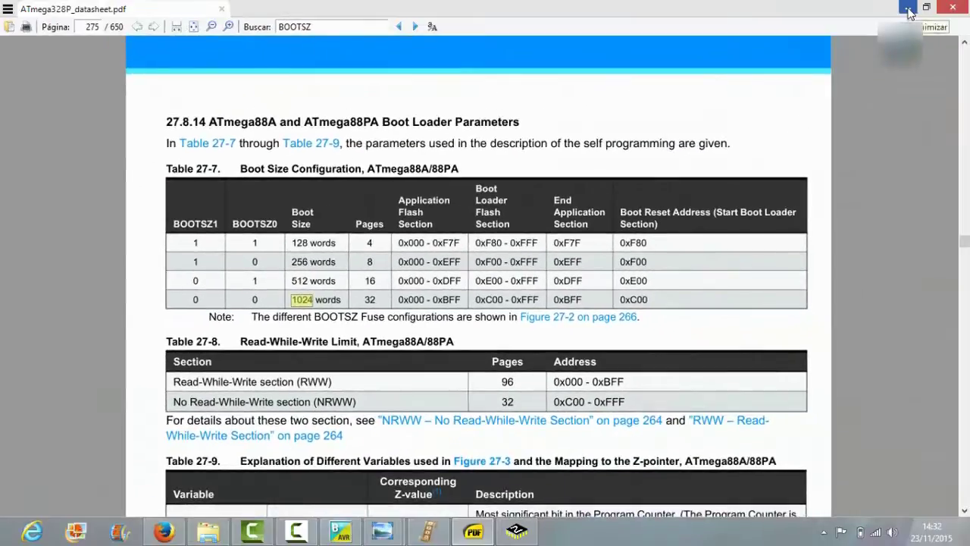
{"action": "left_click", "coordinate": [909, 11]}
Set the BOOTRST fuse and the lock bits BLB12, BLB11, BLB02, BLB01, LB2 and LB1 to 0.
{"action": "left_click", "coordinate": [282, 243]}
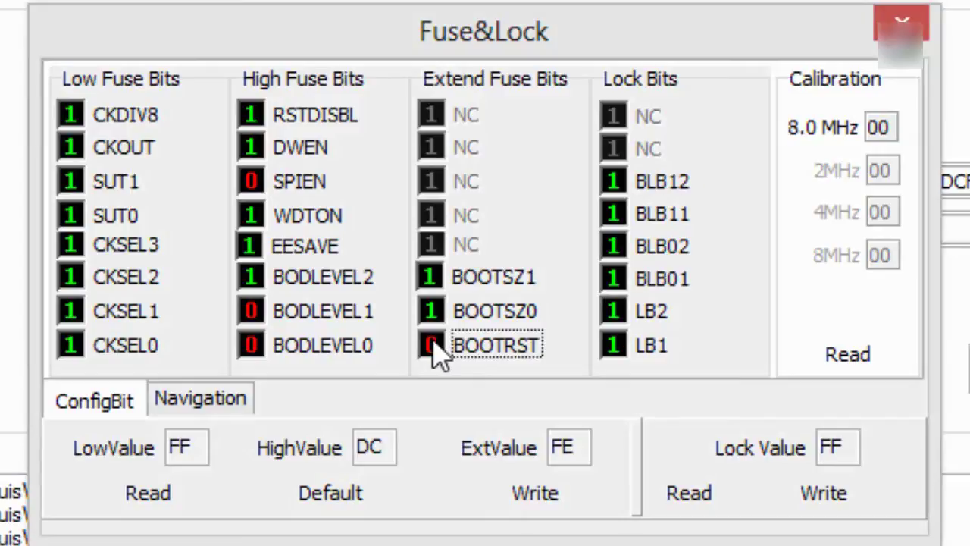
{"action": "left_click", "coordinate": [614, 181]}
{"action": "left_click", "coordinate": [613, 214]}
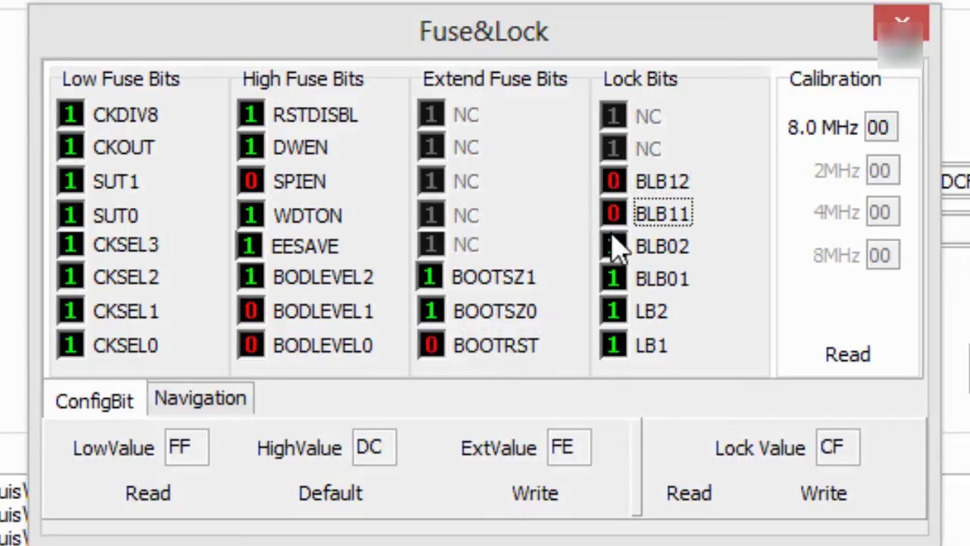
{"action": "left_click", "coordinate": [613, 246]}
{"action": "left_click", "coordinate": [613, 278]}
{"action": "left_click", "coordinate": [613, 311]}
{"action": "left_click", "coordinate": [613, 344]}
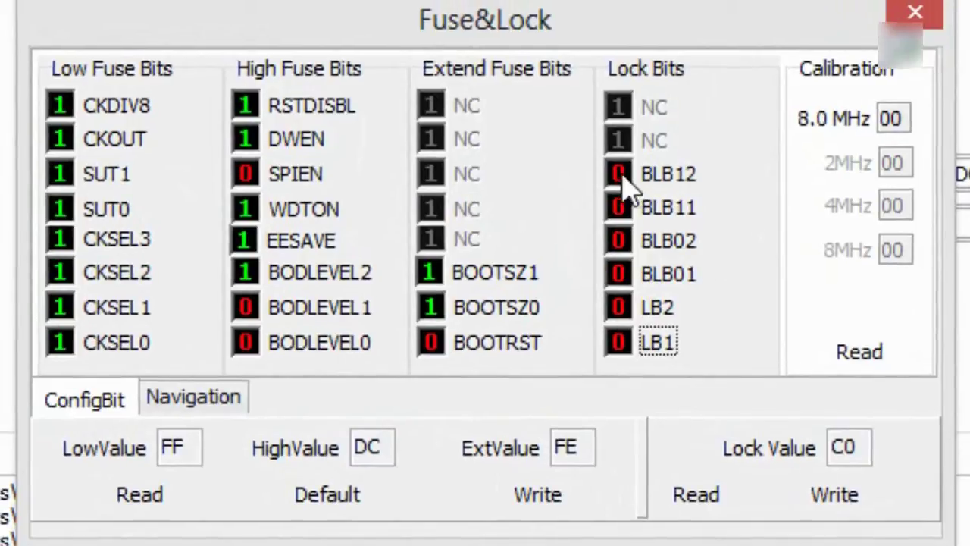
Return the lock bits BLB12, BLB11, BLB02, BLB01, LB2 and LB1 and the BOOTRST fuse to 1.
{"action": "left_click", "coordinate": [619, 176]}
{"action": "left_click", "coordinate": [618, 207]}
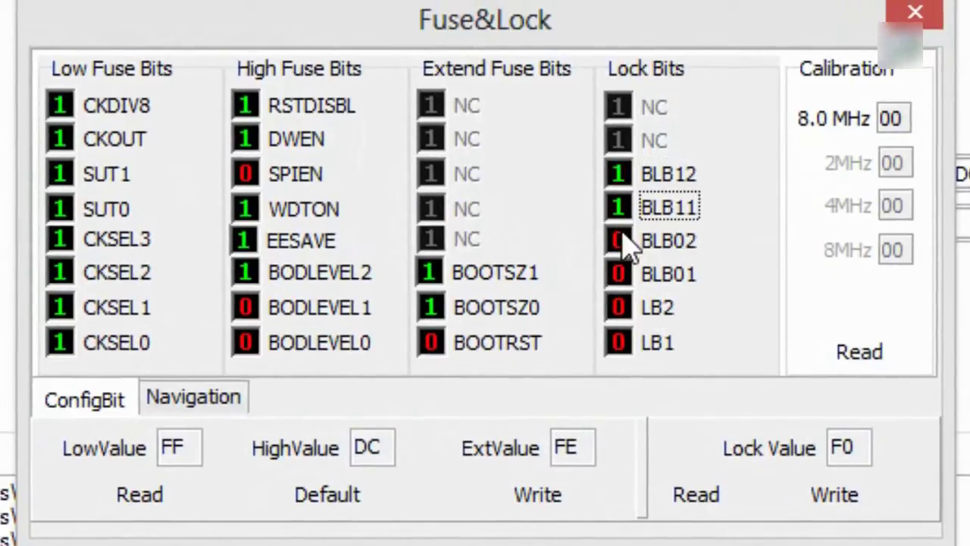
{"action": "left_click", "coordinate": [618, 241]}
{"action": "left_click", "coordinate": [619, 274]}
{"action": "left_click", "coordinate": [619, 307]}
{"action": "left_click", "coordinate": [619, 342]}
{"action": "left_click", "coordinate": [436, 345]}
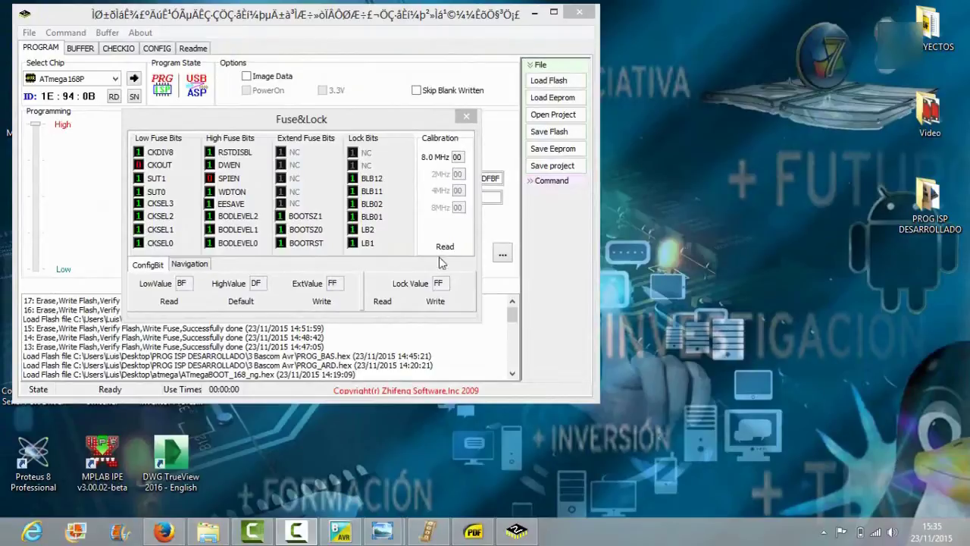
Bring up the camera view of the breadboard circuit alongside the Fuse&Lock dialog.
{"action": "left_click", "coordinate": [428, 530]}
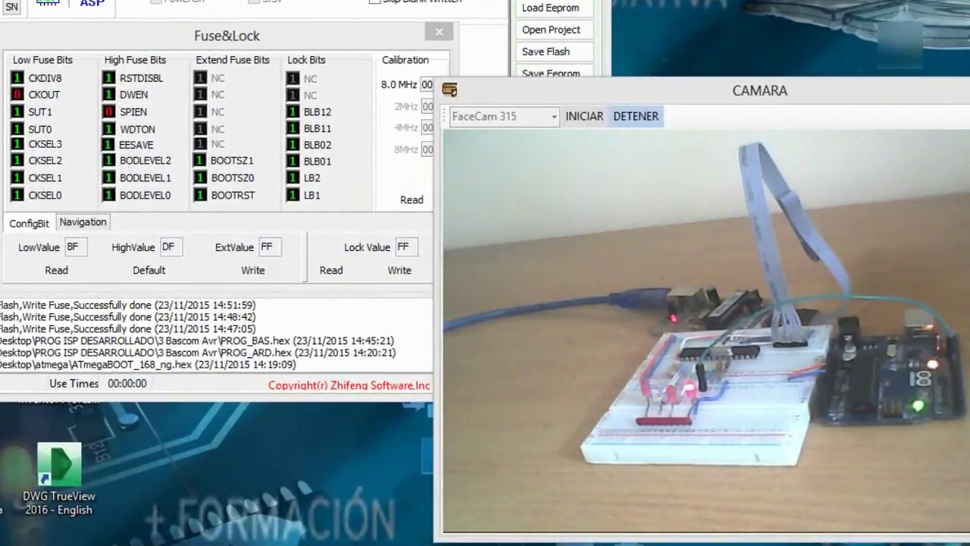
{"action": "left_click", "coordinate": [196, 34]}
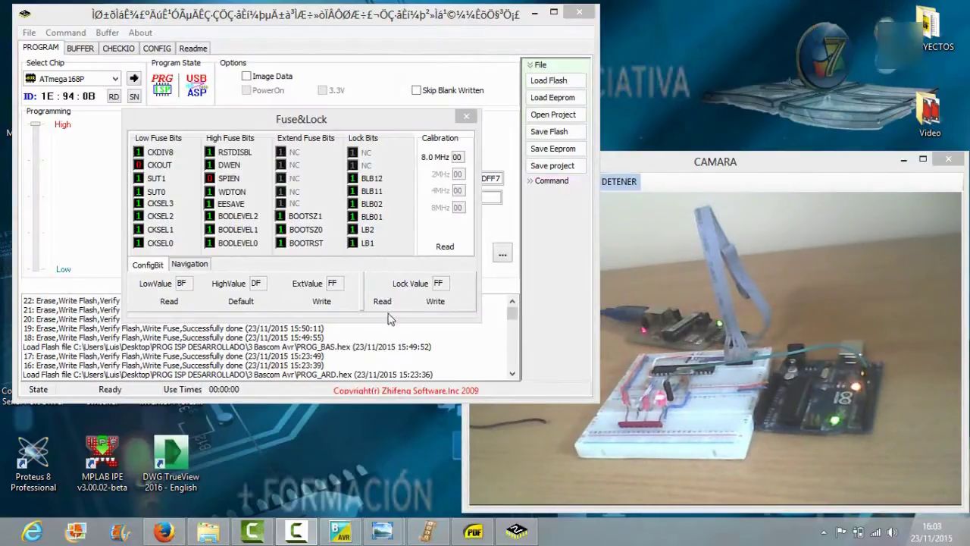
Switch to the ATmega328P datasheet and search for CKSEL up to Table 9-1, Device Clocking Options Select.
{"action": "left_click", "coordinate": [482, 540]}
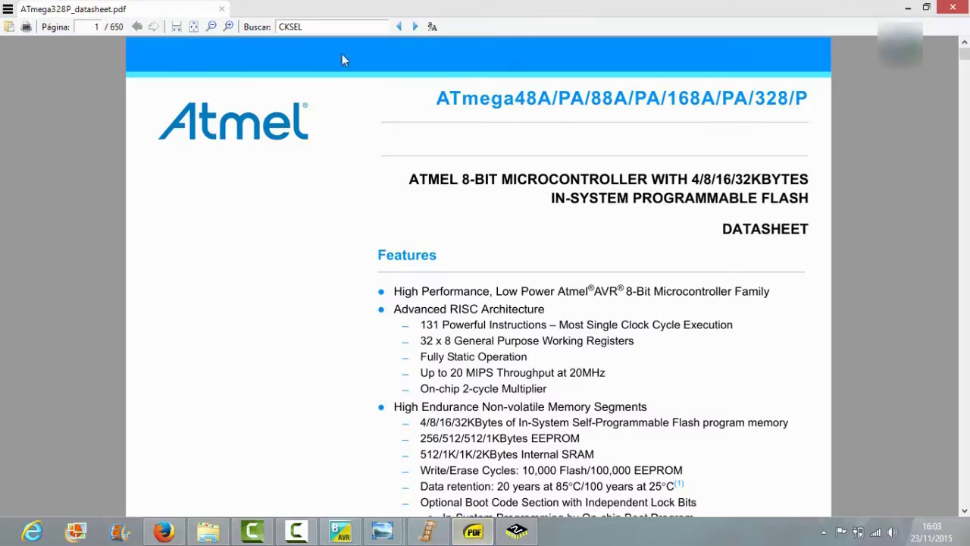
{"action": "left_click", "coordinate": [416, 27]}
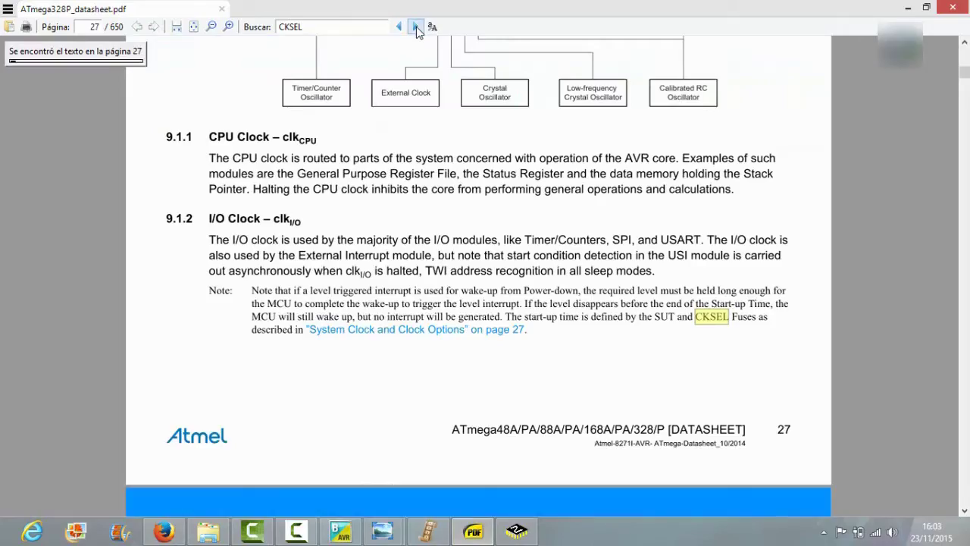
{"action": "left_click", "coordinate": [416, 27]}
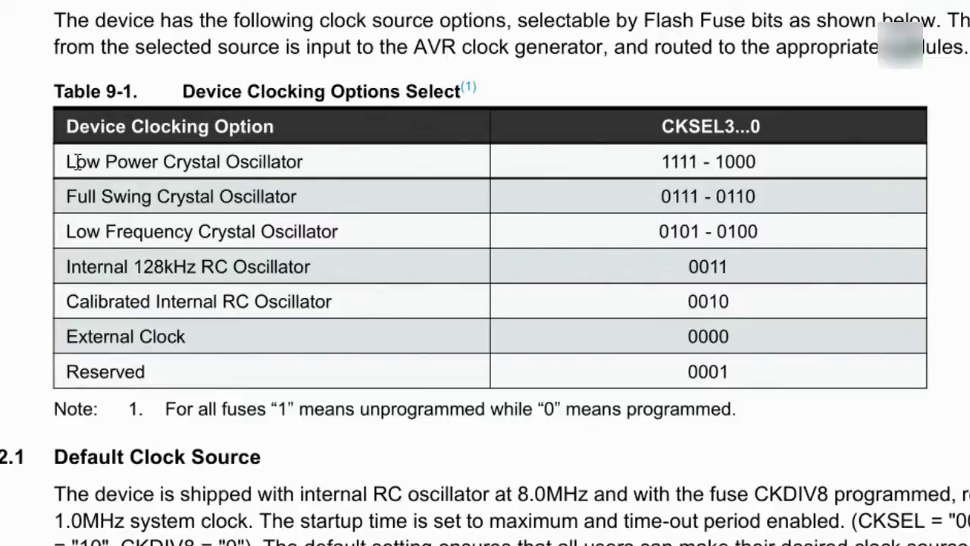
Highlight the Low Power and Full Swing Crystal Oscillator entries and the CKSEL value 1111 in Table 9-1.
{"action": "left_click_drag", "start_coordinate": [75, 161], "coordinate": [801, 207]}
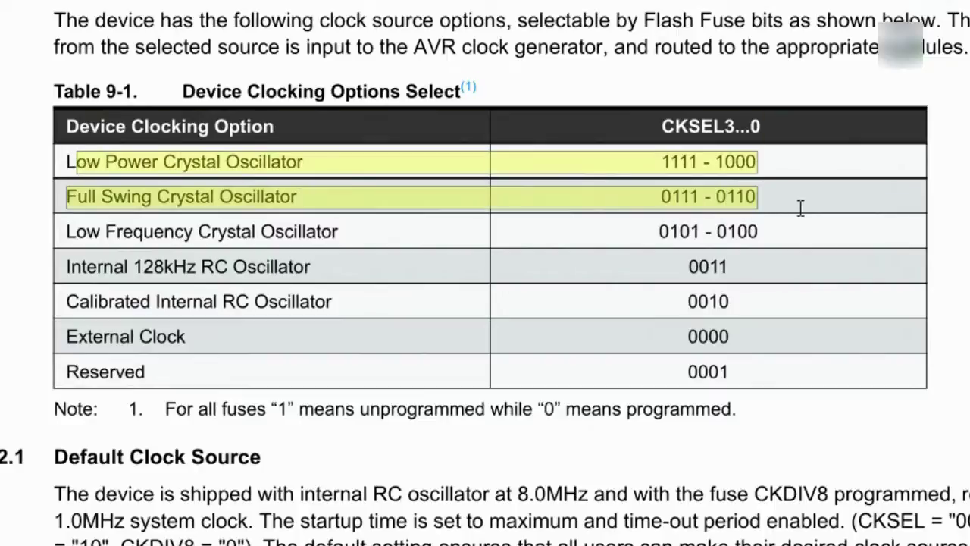
{"action": "left_click", "coordinate": [293, 192]}
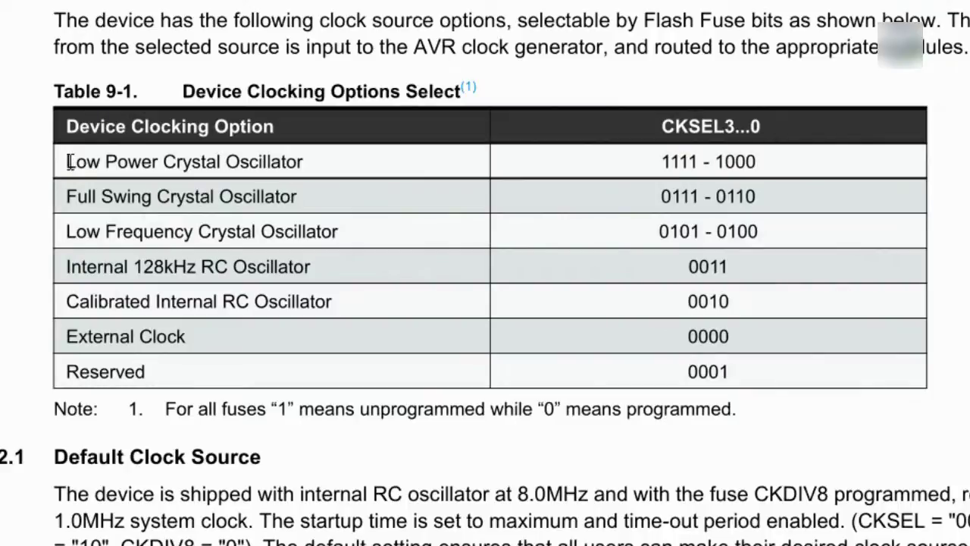
{"action": "left_click_drag", "start_coordinate": [67, 161], "coordinate": [159, 161]}
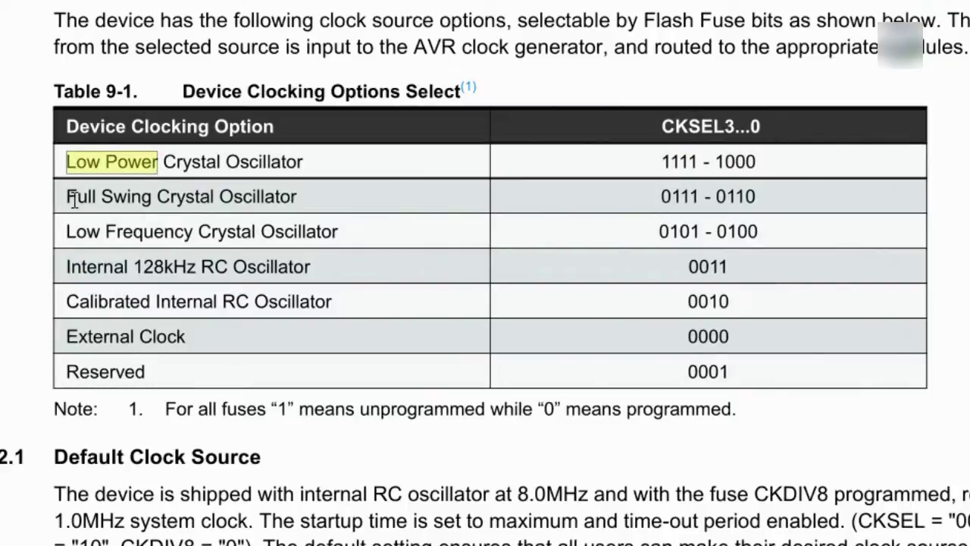
{"action": "left_click_drag", "start_coordinate": [70, 197], "coordinate": [152, 197]}
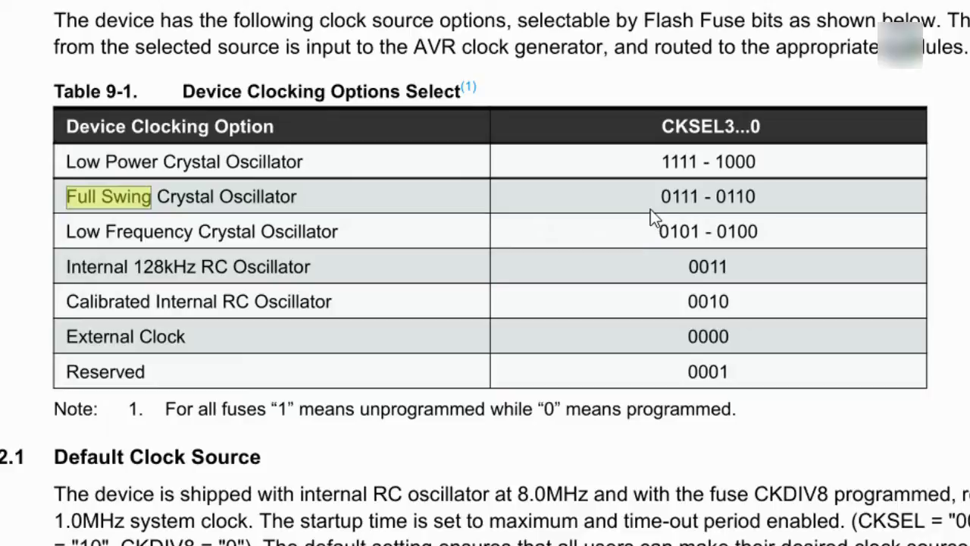
{"action": "left_click_drag", "start_coordinate": [661, 161], "coordinate": [696, 162]}
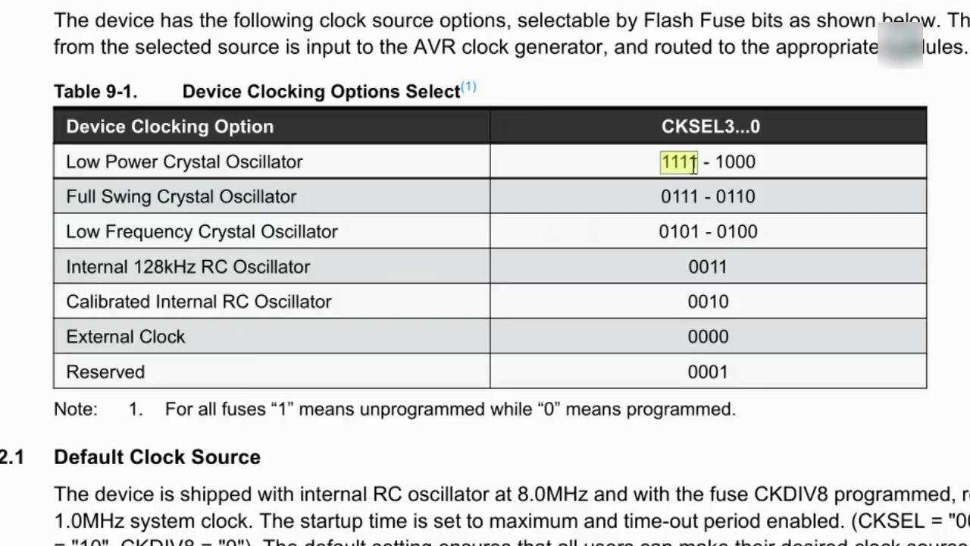
Return to the programmer, set the CKOUT low fuse bit to 1, and close the Fuse&Lock dialog.
{"action": "key", "text": "alt+Tab"}
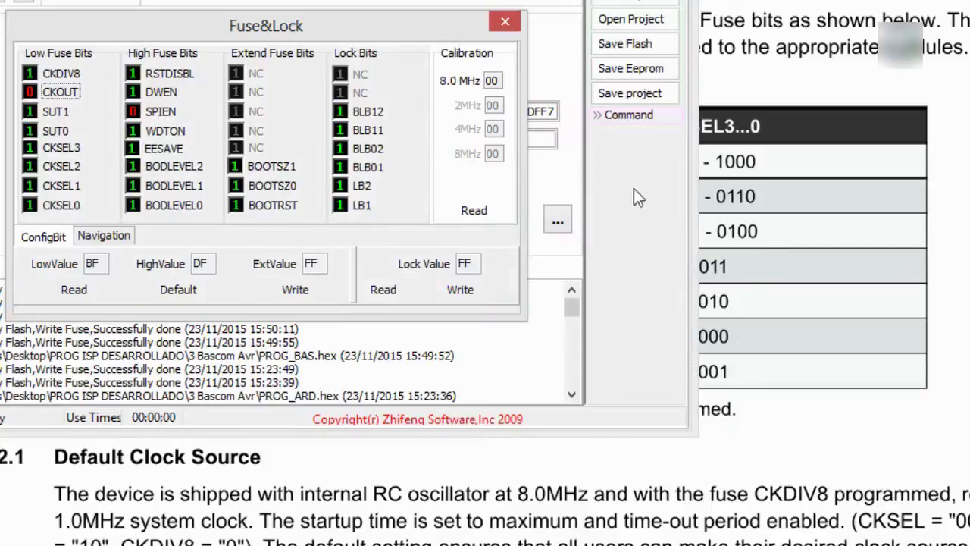
{"action": "left_click", "coordinate": [31, 92]}
{"action": "left_click", "coordinate": [505, 21]}
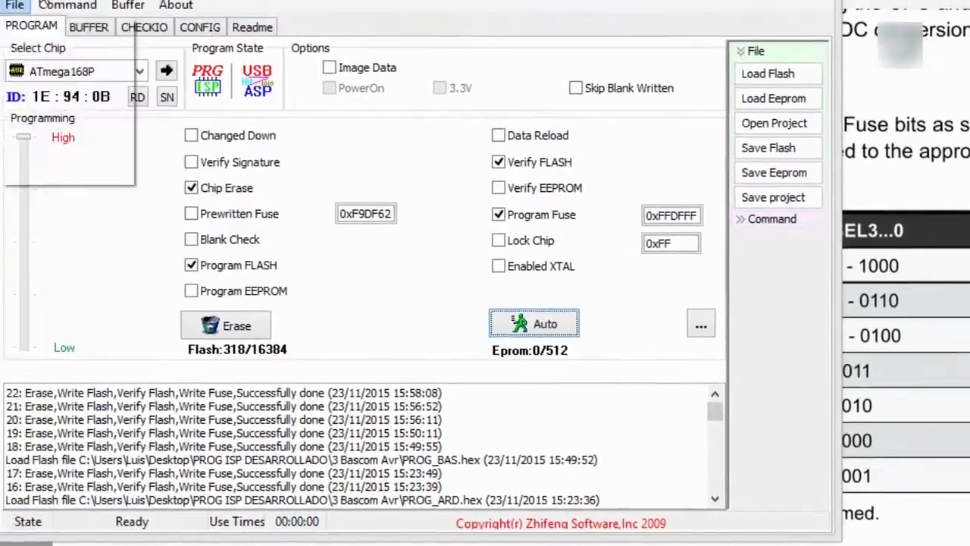
Load PROG_BAS.hex as the flash file and run the automatic programming sequence on the ATmega168P.
{"action": "left_click", "coordinate": [691, 18]}
{"action": "double_click", "coordinate": [227, 132]}
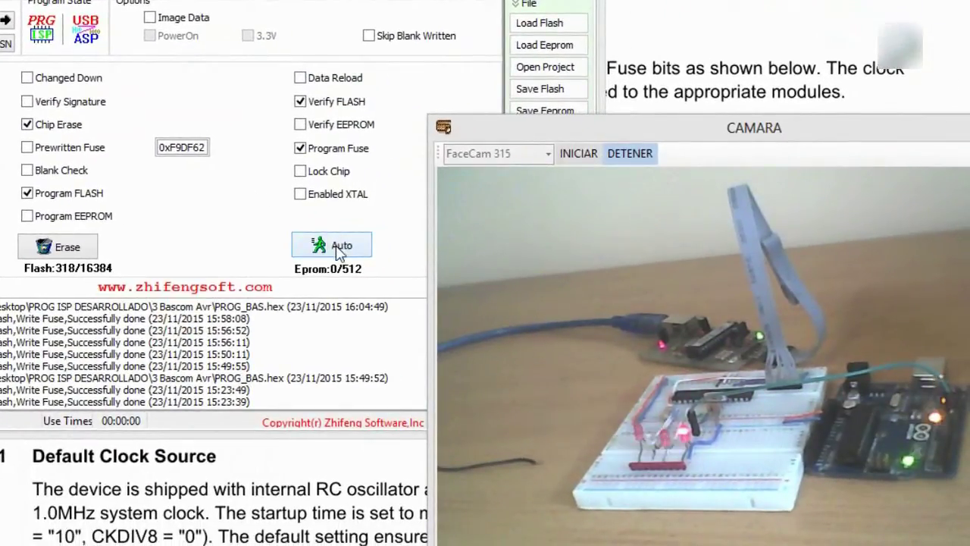
{"action": "left_click", "coordinate": [339, 253]}
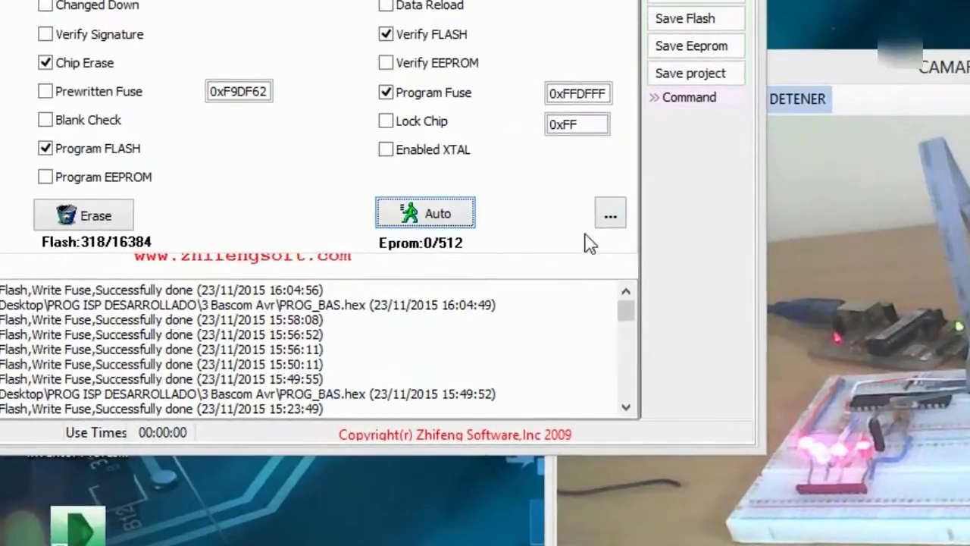
Set the CKSEL3 low fuse bit to 0 and run the automatic programming sequence again.
{"action": "left_click", "coordinate": [558, 225]}
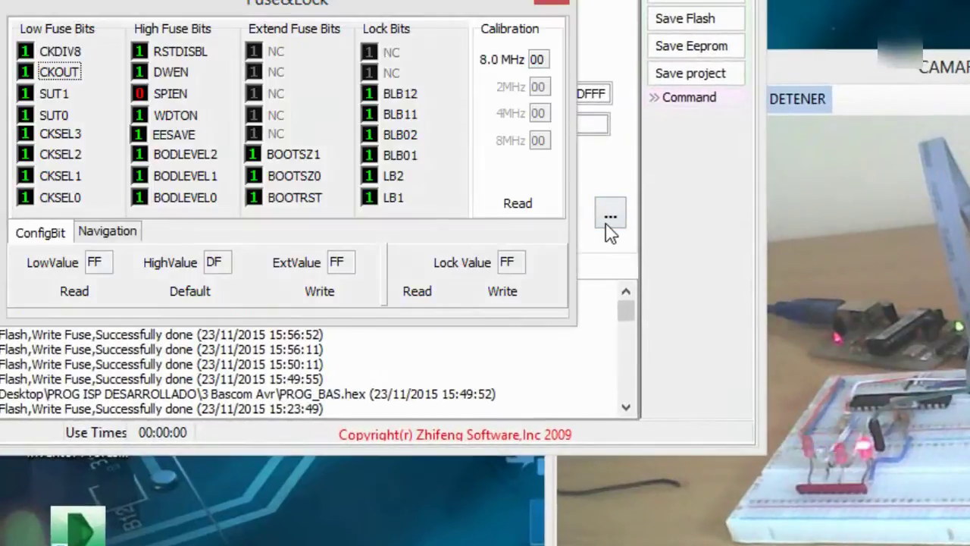
{"action": "left_click", "coordinate": [53, 134]}
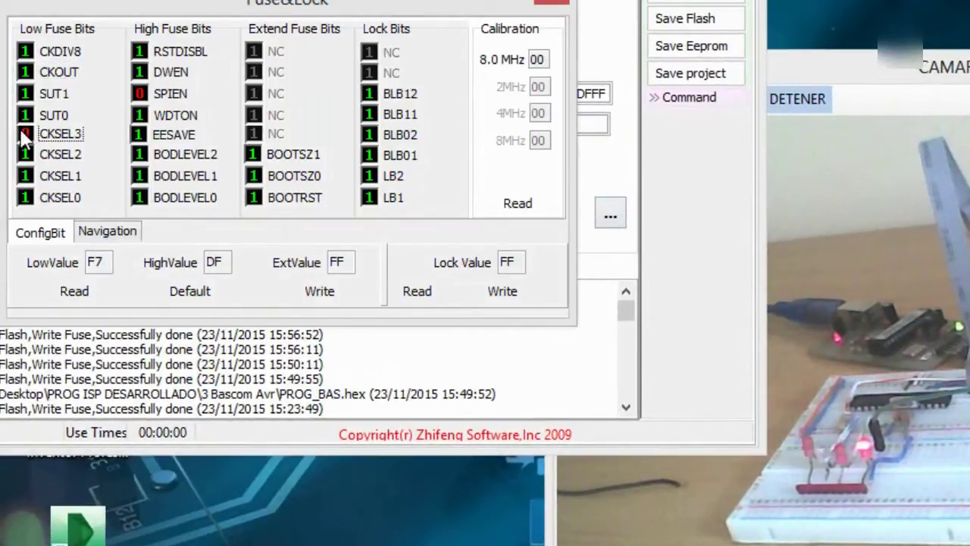
{"action": "left_click", "coordinate": [555, 7]}
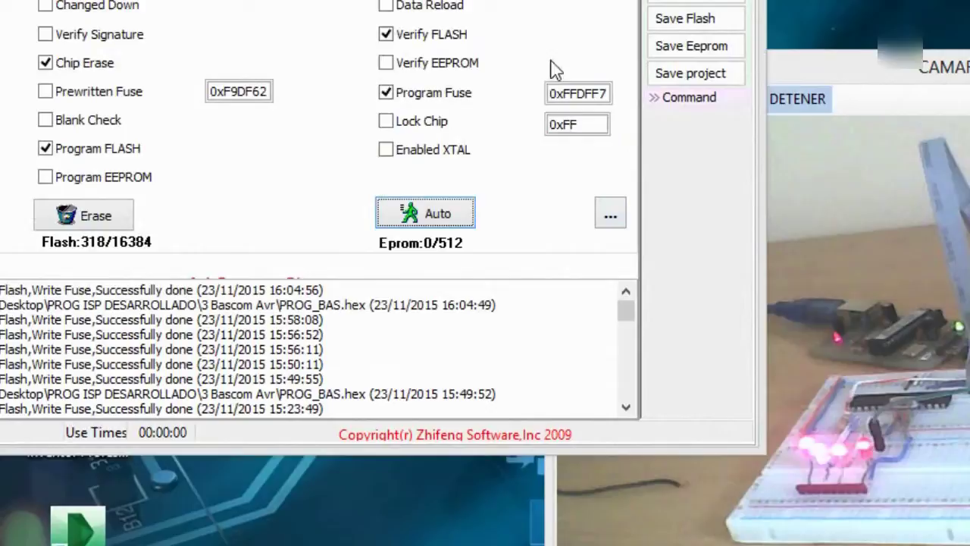
{"action": "left_click", "coordinate": [435, 216]}
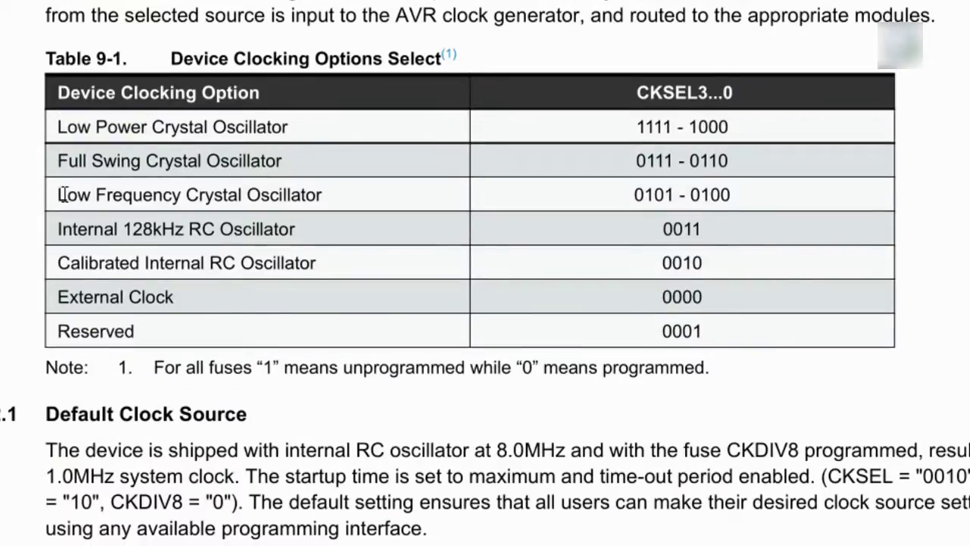
Highlight the Low Frequency Crystal Oscillator and Calibrated Internal RC Oscillator rows with their CKSEL values in datasheet Table 9-1.
{"action": "left_click_drag", "start_coordinate": [64, 195], "coordinate": [348, 201]}
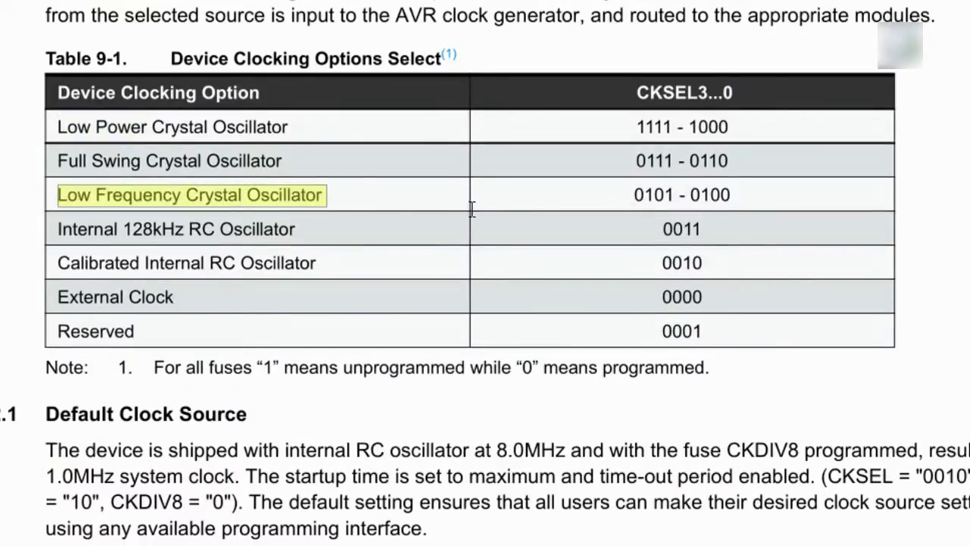
{"action": "left_click_drag", "start_coordinate": [471, 208], "coordinate": [746, 201]}
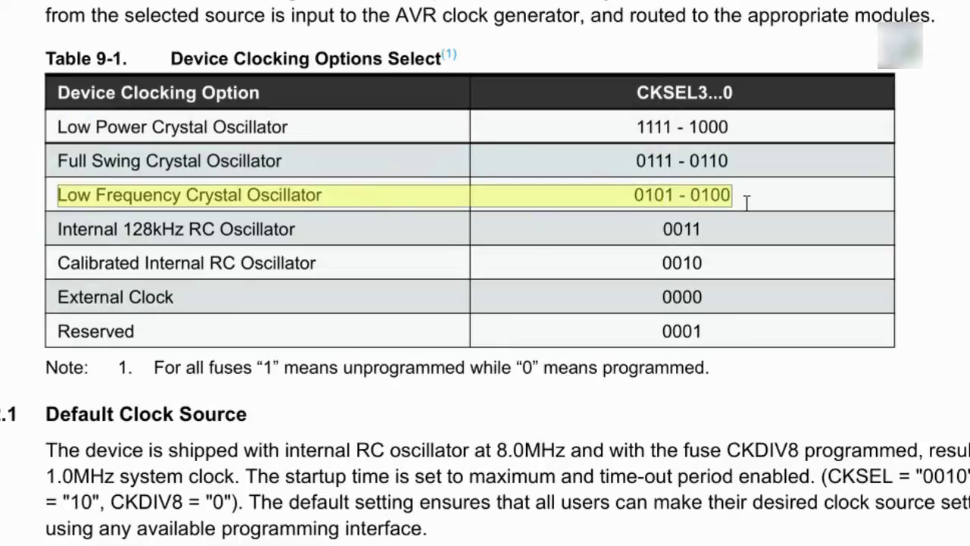
{"action": "left_click", "coordinate": [312, 195]}
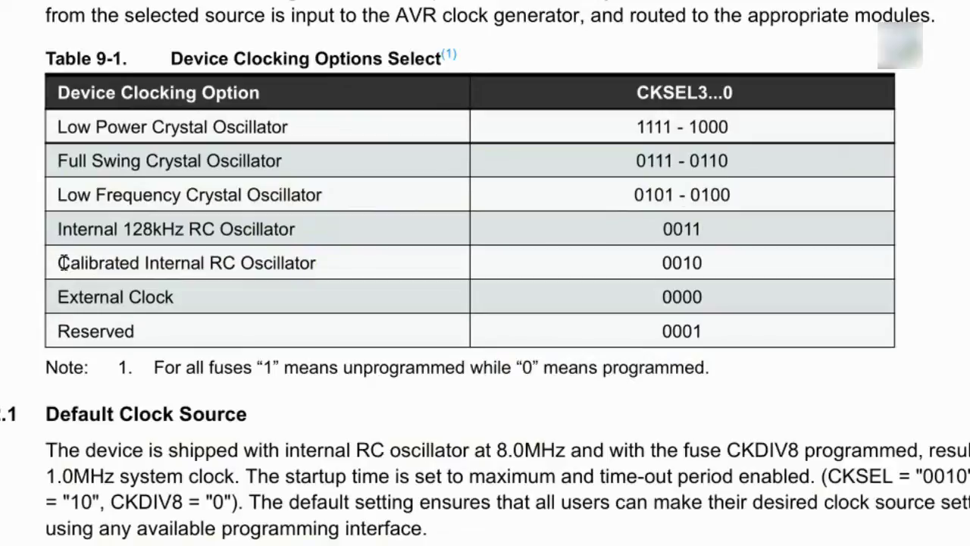
{"action": "left_click_drag", "start_coordinate": [64, 263], "coordinate": [709, 261]}
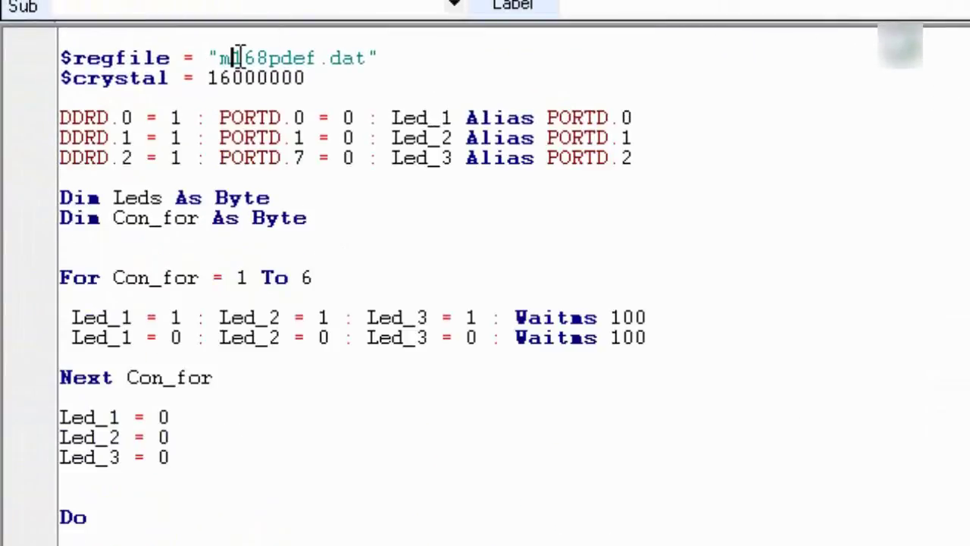
Switch to the BASCOM-AVR program, set the $crystal directive to 8000000 and compile the code.
{"action": "left_click_drag", "start_coordinate": [209, 78], "coordinate": [232, 82]}
{"action": "left_click", "coordinate": [554, 218]}
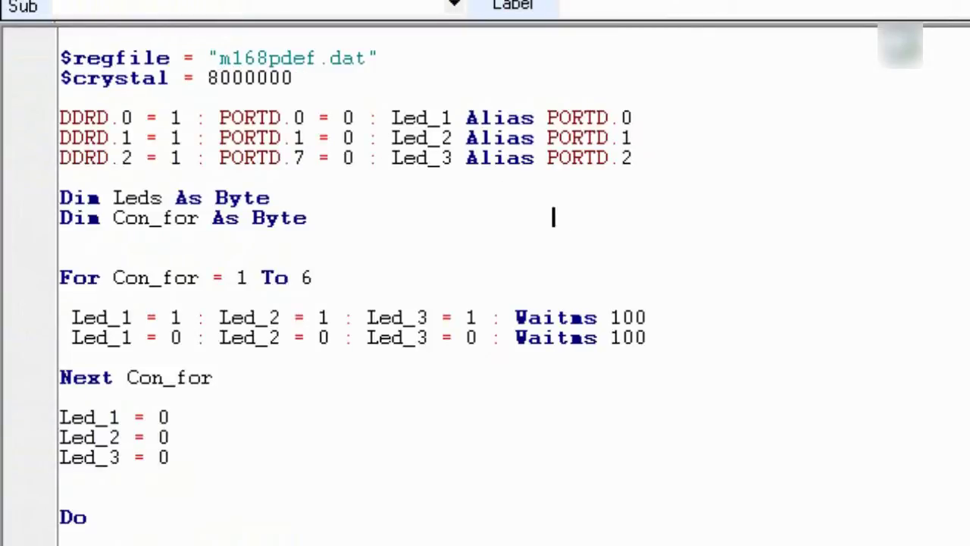
{"action": "key", "text": "F7"}
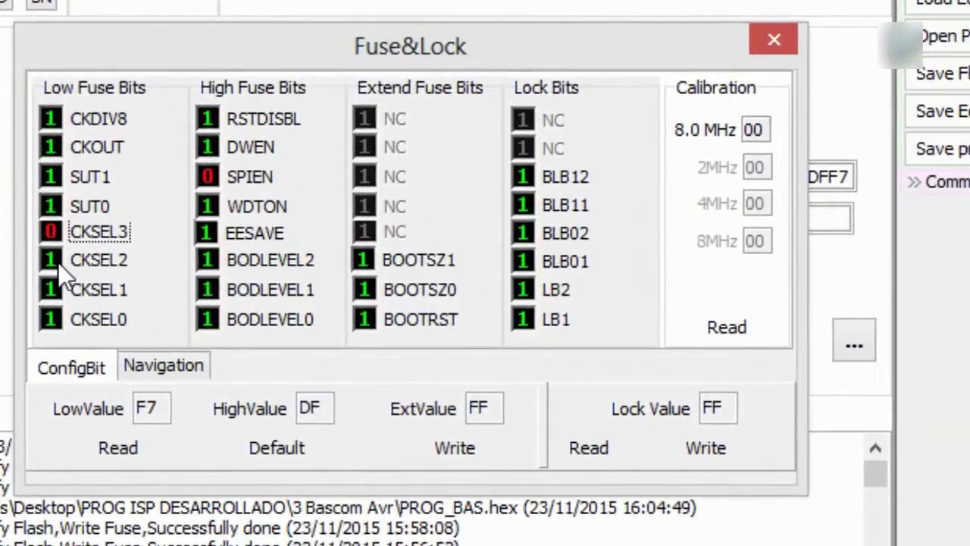
In the programmer, set the CKSEL2 and CKSEL0 low fuse bits to 0 and run the automatic programming sequence.
{"action": "left_click", "coordinate": [115, 226]}
{"action": "left_click", "coordinate": [107, 275]}
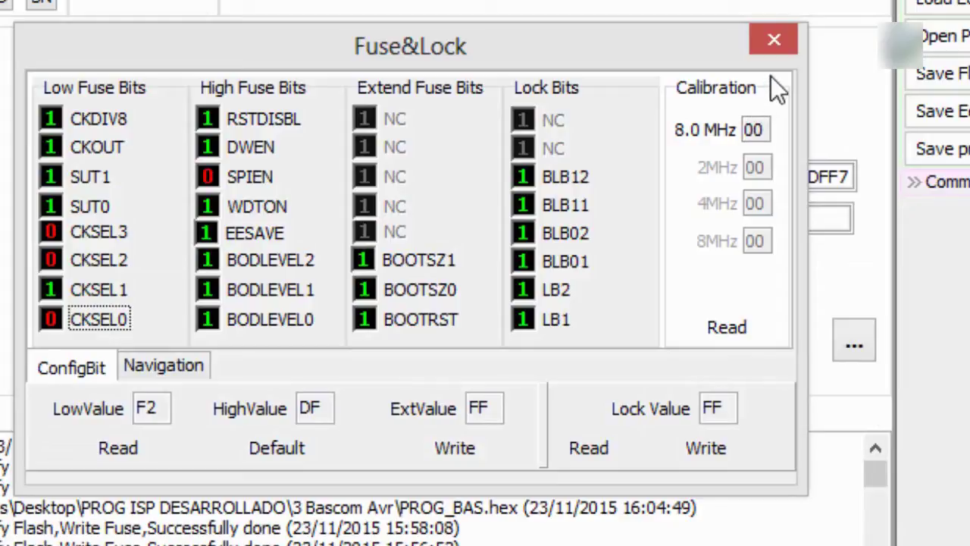
{"action": "left_click", "coordinate": [781, 44]}
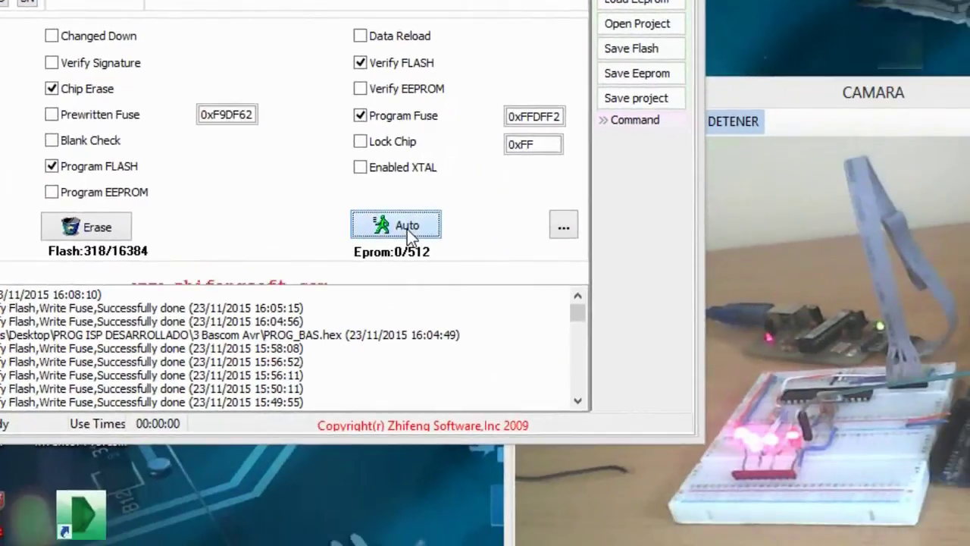
{"action": "left_click", "coordinate": [408, 227]}
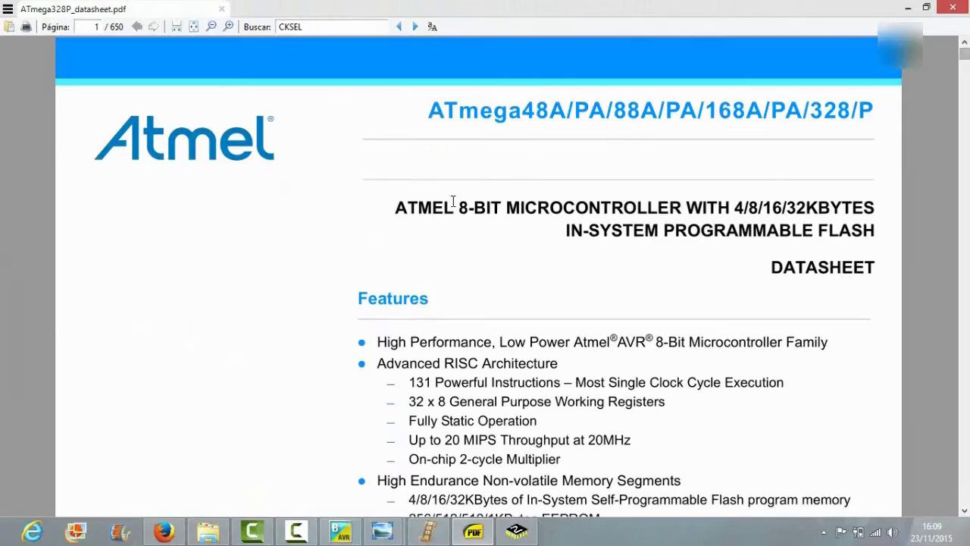
Highlight the ATmega48A–328P title in the datasheet and the PB6 and PB7 crystal pin labels in the 28 PDIP pinout.
{"action": "left_click_drag", "start_coordinate": [441, 111], "coordinate": [878, 109]}
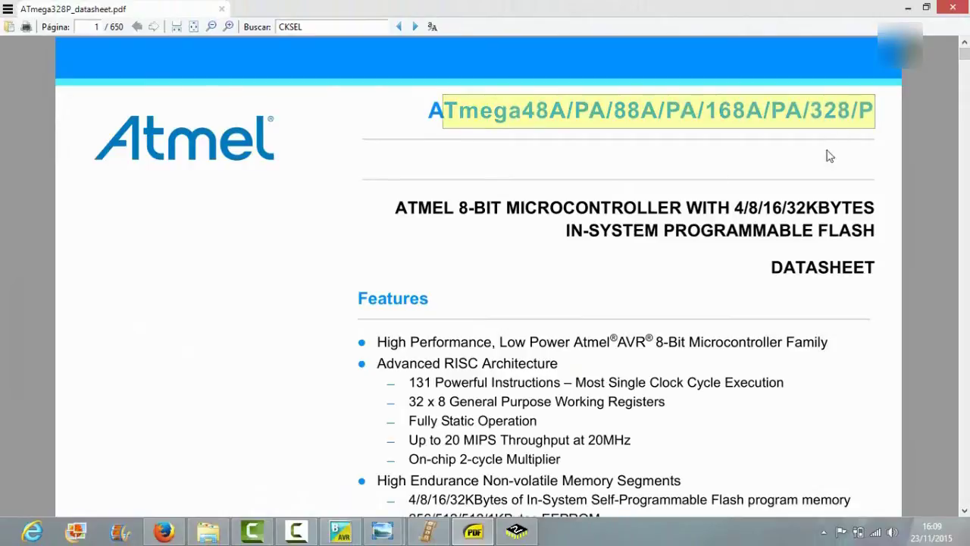
{"action": "scroll", "coordinate": [805, 306], "scroll_direction": "down", "scroll_amount": 3}
{"action": "scroll", "coordinate": [805, 306], "scroll_direction": "down", "scroll_amount": 20}
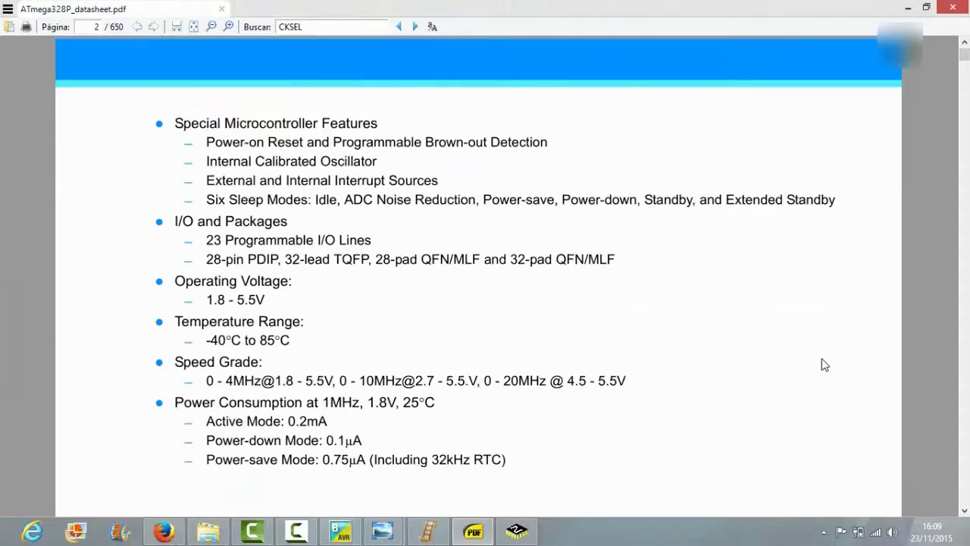
{"action": "scroll", "coordinate": [825, 366], "scroll_direction": "down", "scroll_amount": 5}
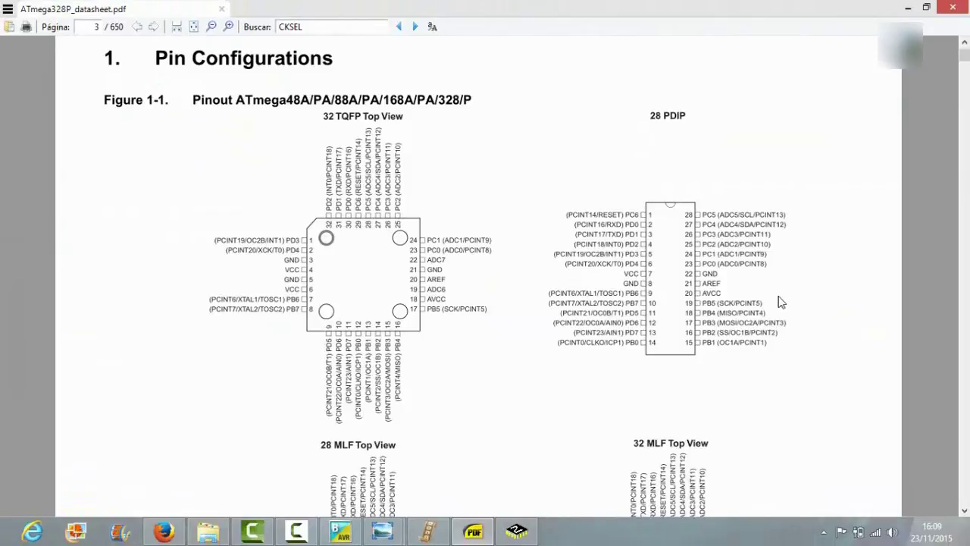
{"action": "scroll", "coordinate": [781, 300], "scroll_direction": "up", "scroll_amount": 3}
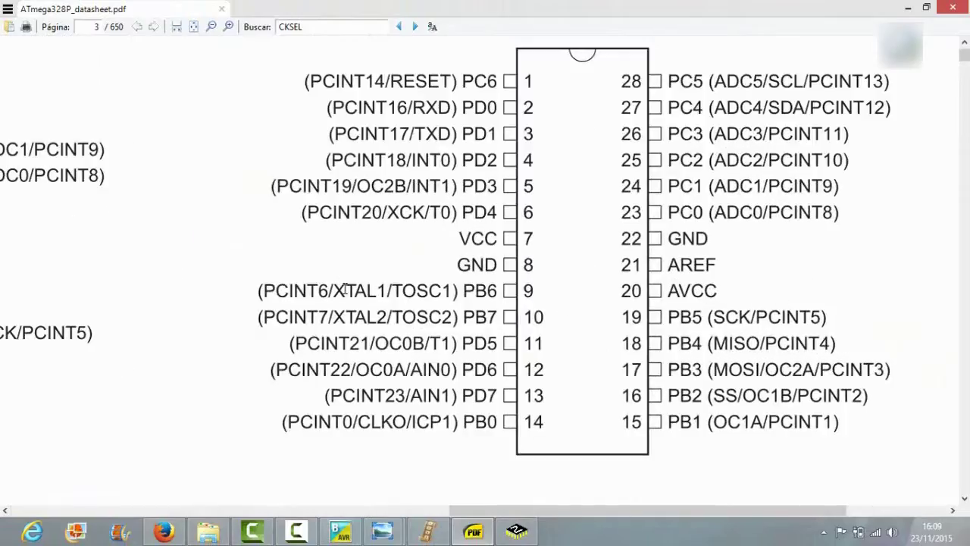
{"action": "left_click_drag", "start_coordinate": [284, 286], "coordinate": [500, 311]}
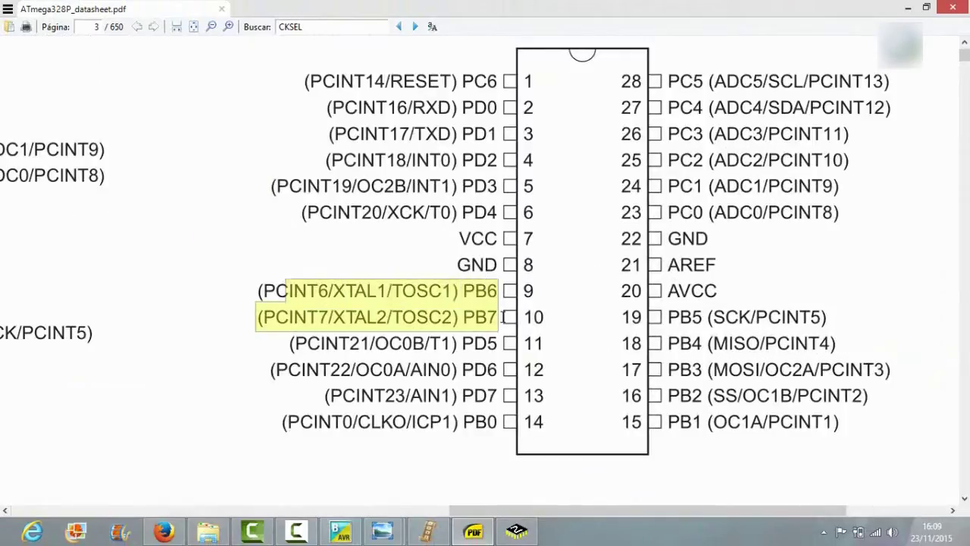
{"action": "left_click", "coordinate": [471, 304]}
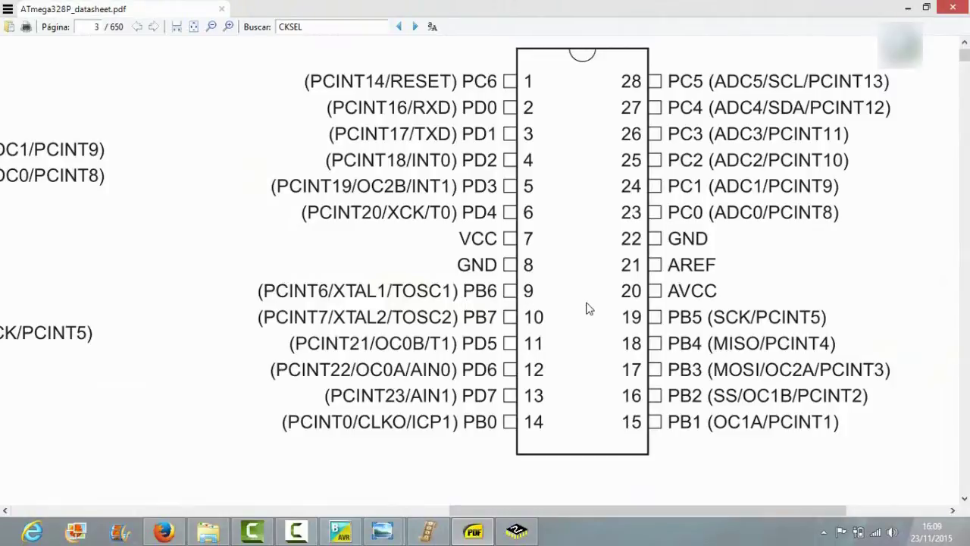
{"action": "left_click", "coordinate": [908, 8]}
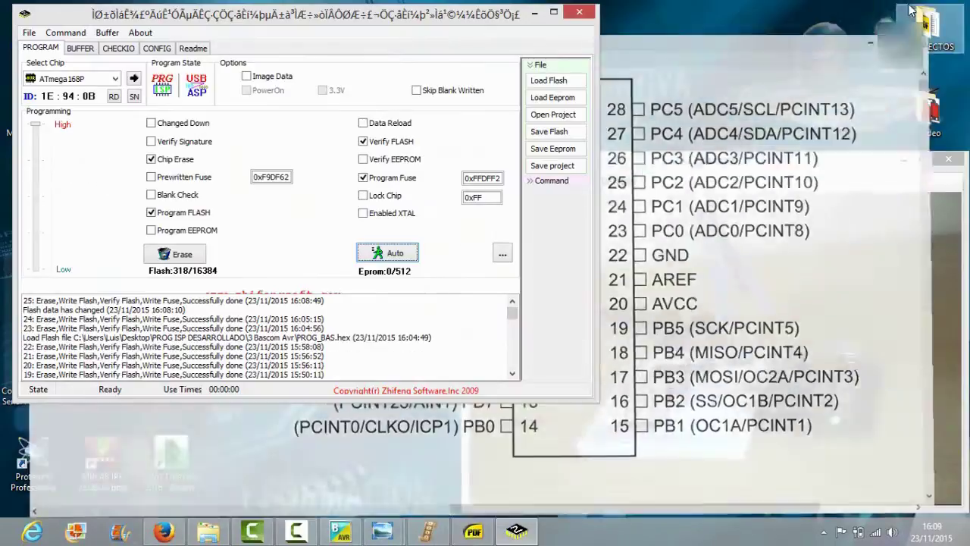
Examine the Arduino_uno pinout diagram in the photo viewer, and return to the programmer.
{"action": "mouse_move", "coordinate": [473, 531]}
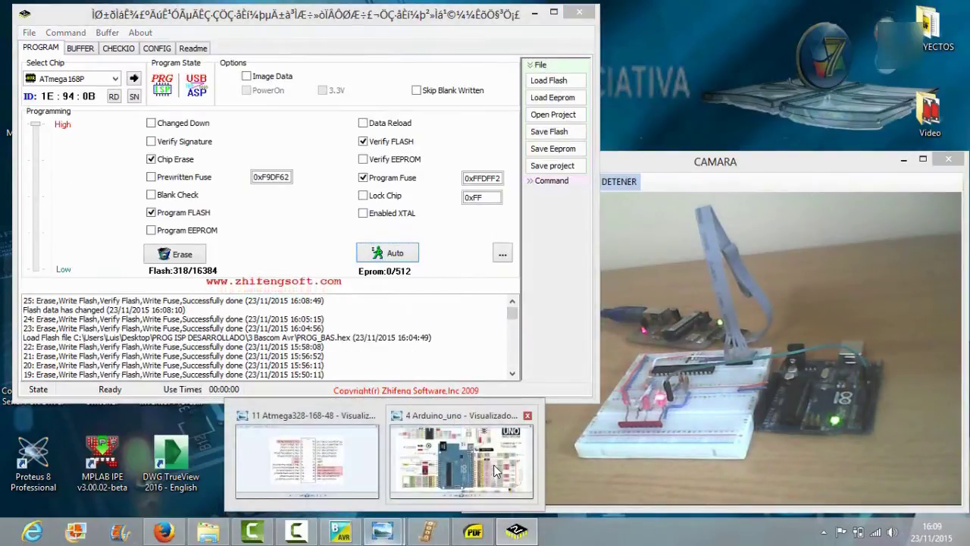
{"action": "left_click", "coordinate": [491, 456]}
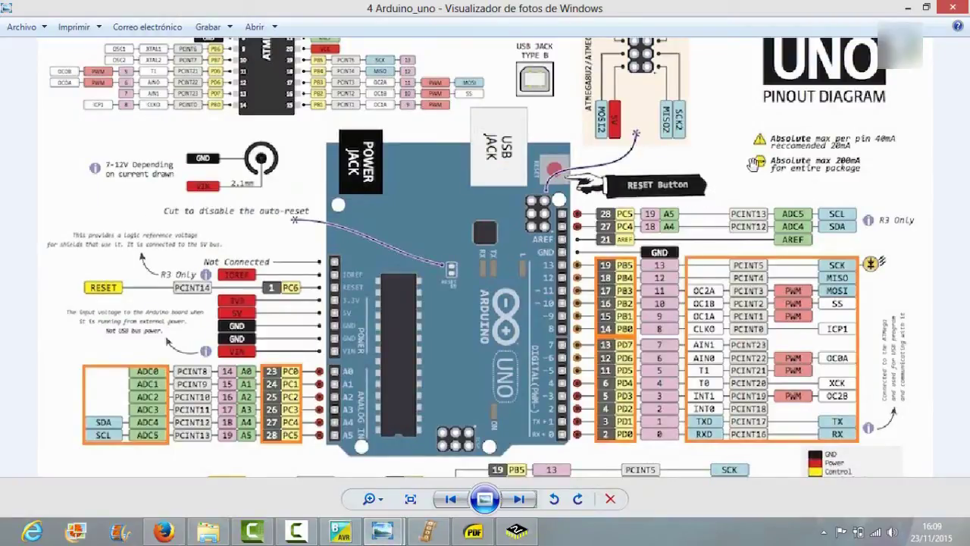
{"action": "left_click", "coordinate": [908, 7]}
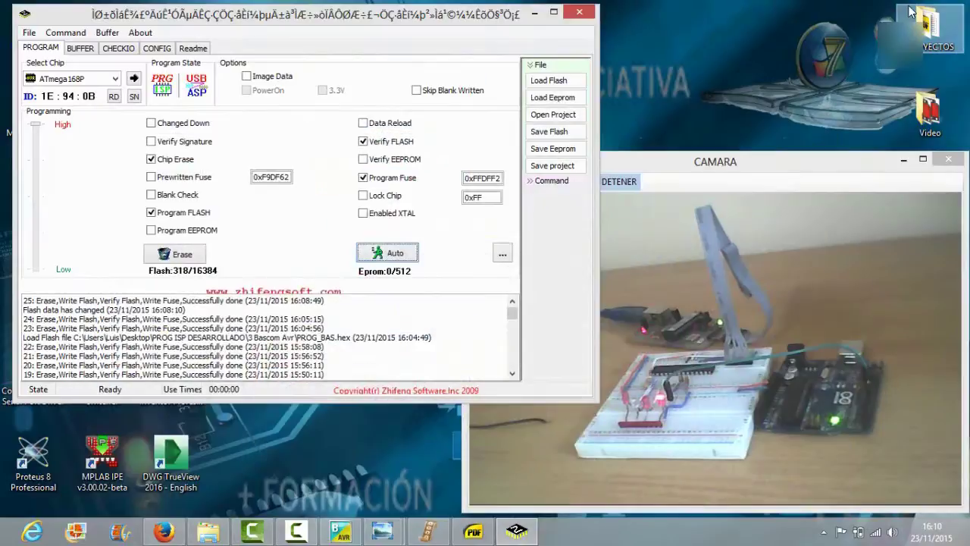
Open the Fuse&Lock dialog, and highlight the External Clock row and its CKSEL value 0000 in datasheet Table 9-1.
{"action": "left_click", "coordinate": [503, 253]}
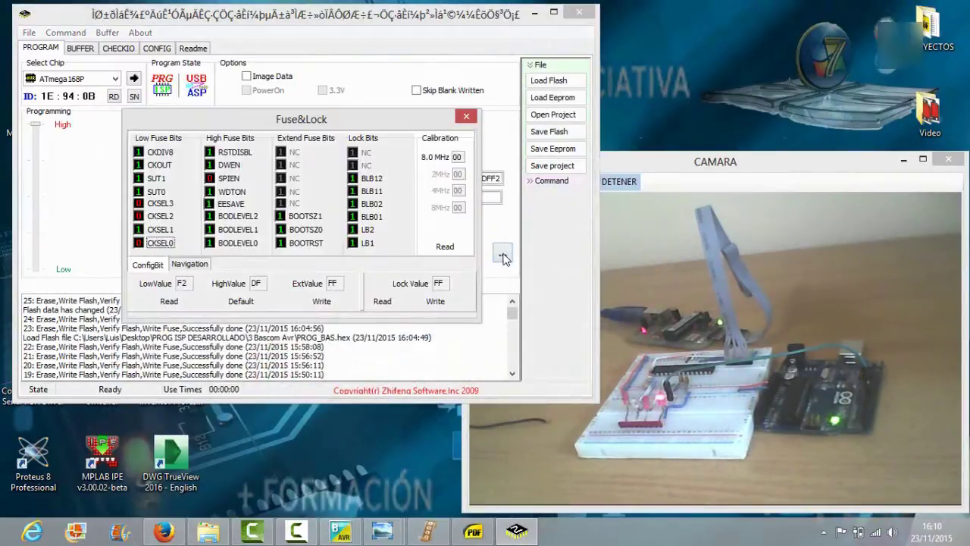
{"action": "left_click", "coordinate": [476, 535]}
{"action": "key", "text": "F3"}
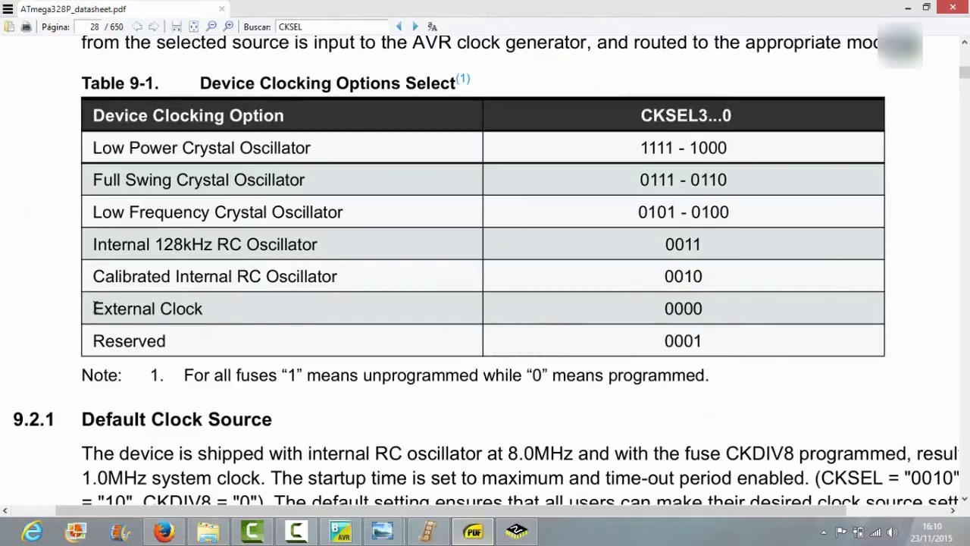
{"action": "left_click_drag", "start_coordinate": [94, 309], "coordinate": [253, 309]}
{"action": "left_click_drag", "start_coordinate": [665, 313], "coordinate": [722, 308]}
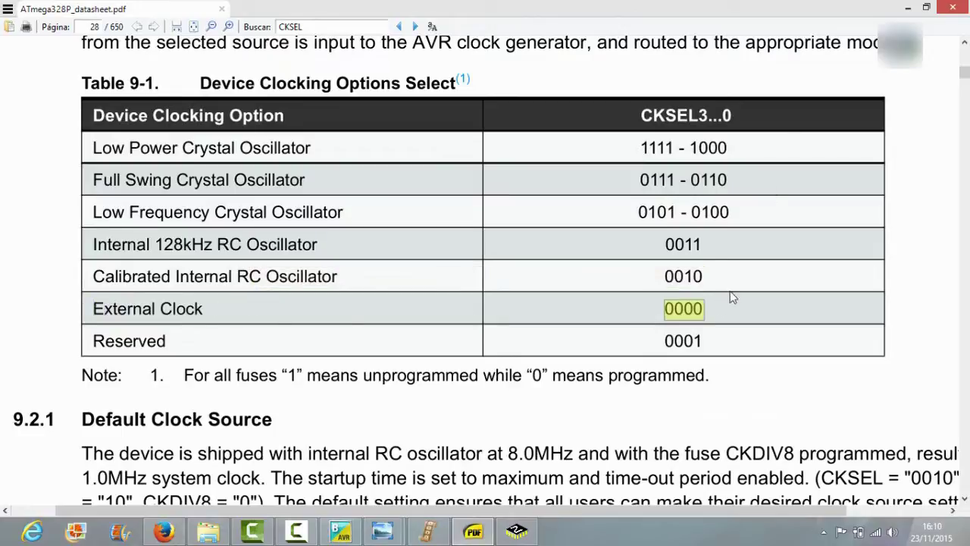
Return to the programmer and set the CKSEL1 low fuse bit to 0.
{"action": "left_click", "coordinate": [909, 13]}
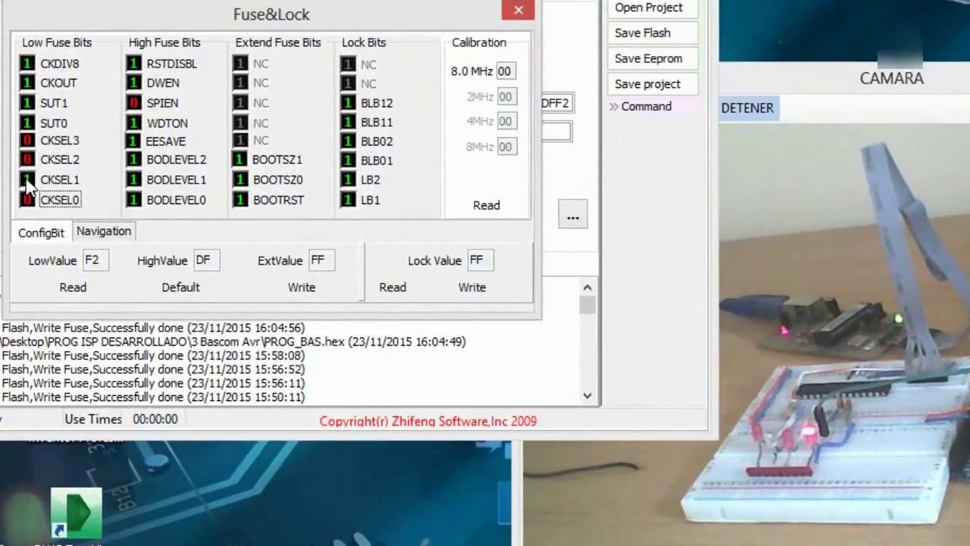
{"action": "left_click", "coordinate": [26, 182]}
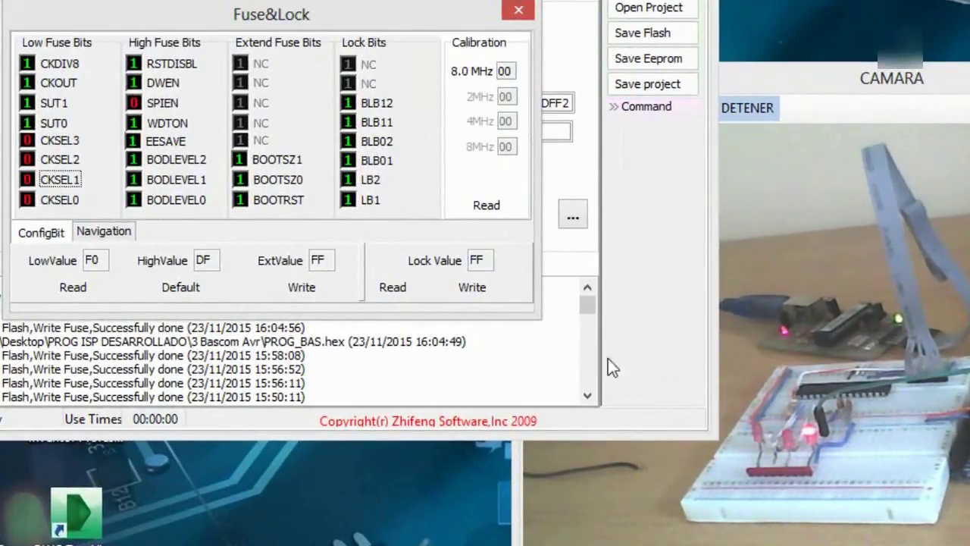
{"action": "left_click", "coordinate": [519, 12]}
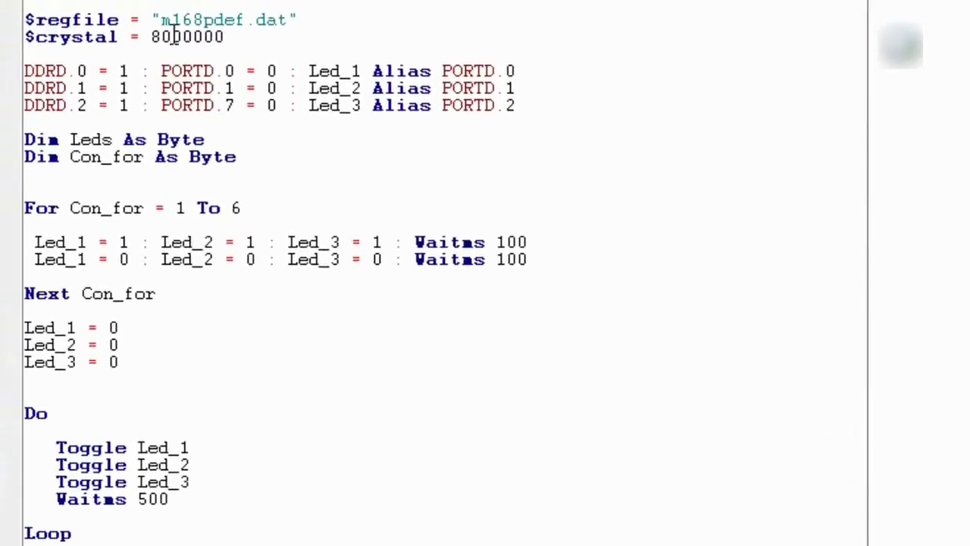
Set the $crystal directive to 16000000 in the BASCOM-AVR program and compile it again.
{"action": "left_click_drag", "start_coordinate": [152, 36], "coordinate": [162, 36]}
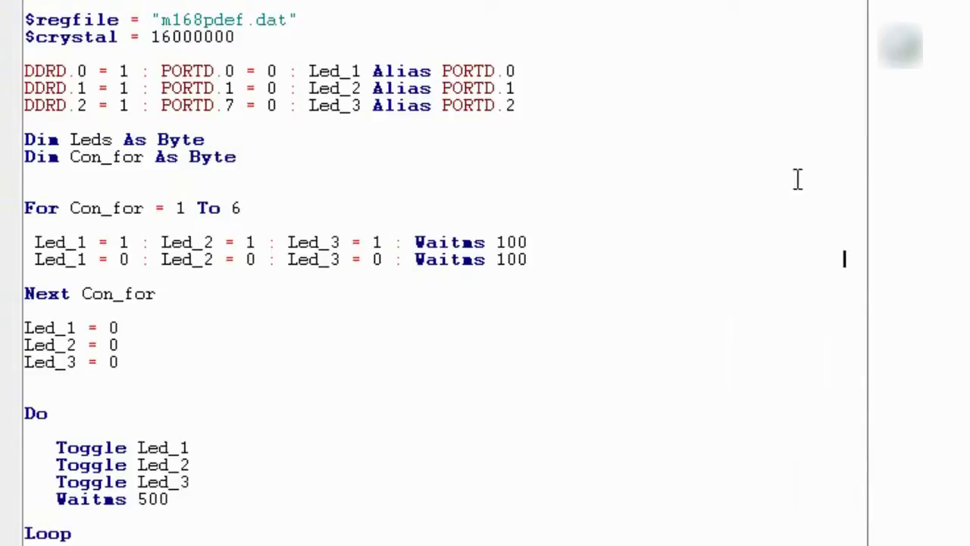
{"action": "key", "text": "F7"}
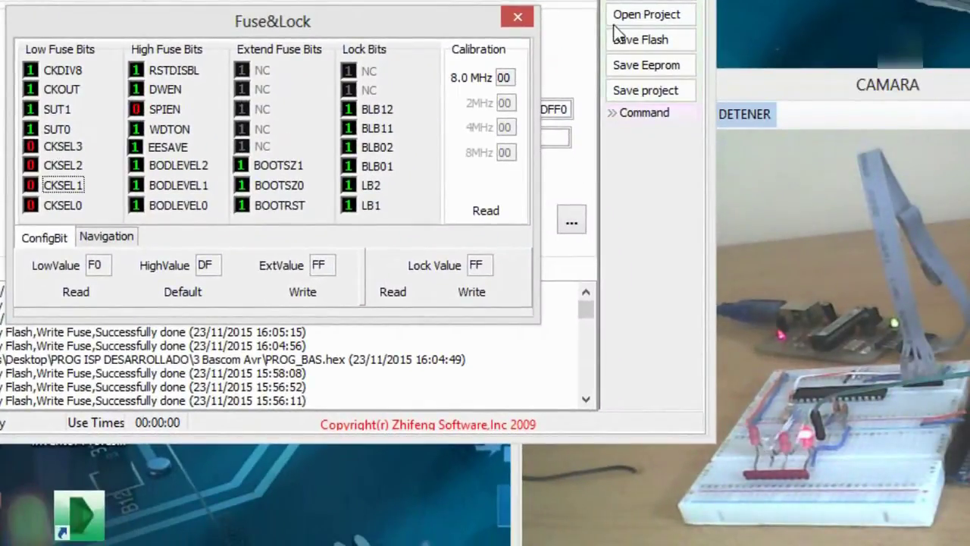
Close the Fuse&Lock dialog and run the automatic programming sequence on the ATmega168P with fuse value 0xFFDFF0.
{"action": "left_click", "coordinate": [528, 15]}
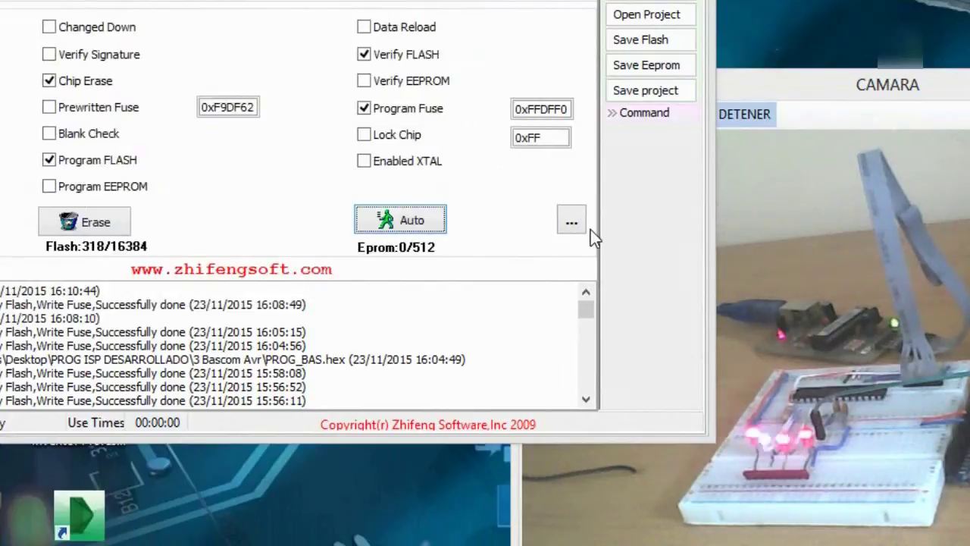
{"action": "left_click", "coordinate": [407, 225]}
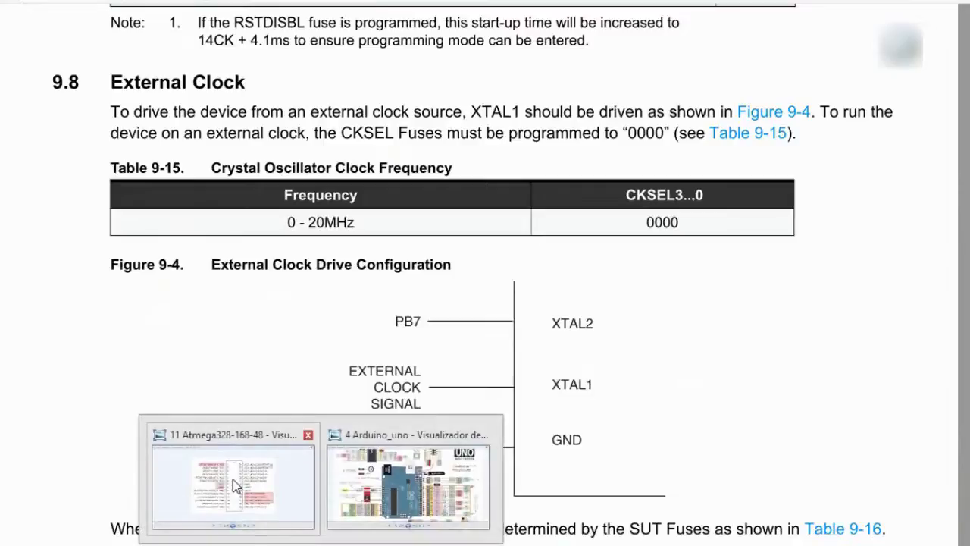
View the Atmega328-168-48 pinout image and highlight the 0 - 20MHz external clock range in datasheet Table 9-15.
{"action": "left_click", "coordinate": [274, 481]}
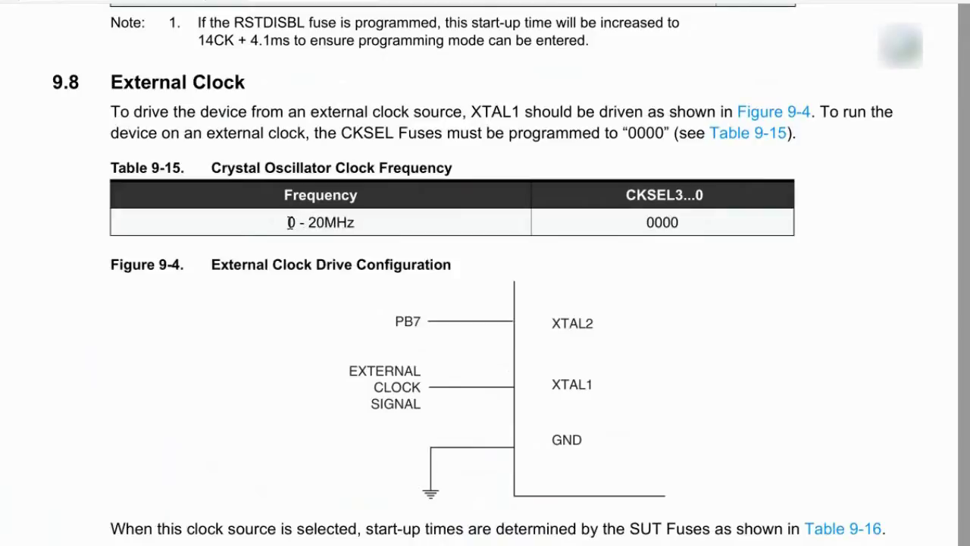
{"action": "left_click_drag", "start_coordinate": [291, 222], "coordinate": [365, 227]}
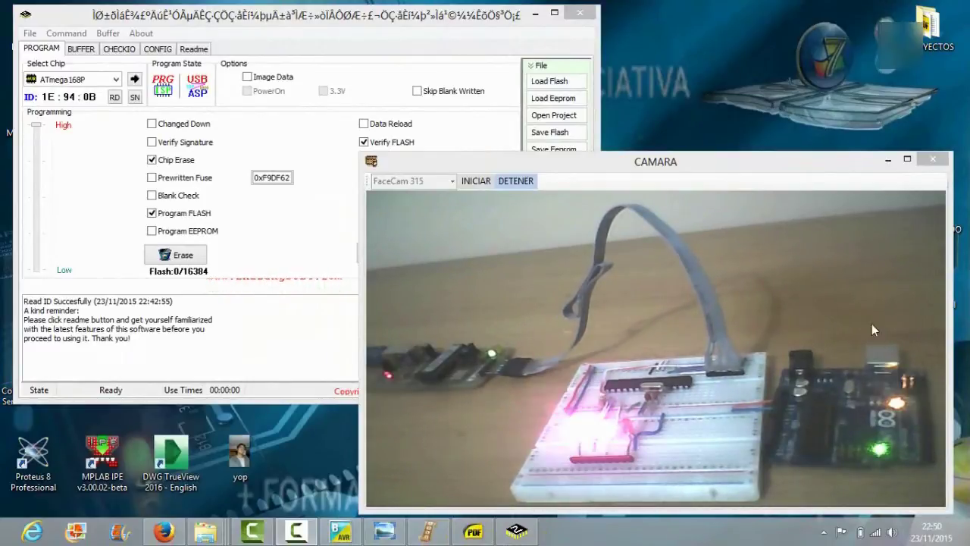
Open the programmer's Fuse&Lock dialog, and highlight 258 CK, 14CK and 4.1ms in the first row of the datasheet's start-up times table.
{"action": "left_click", "coordinate": [478, 17]}
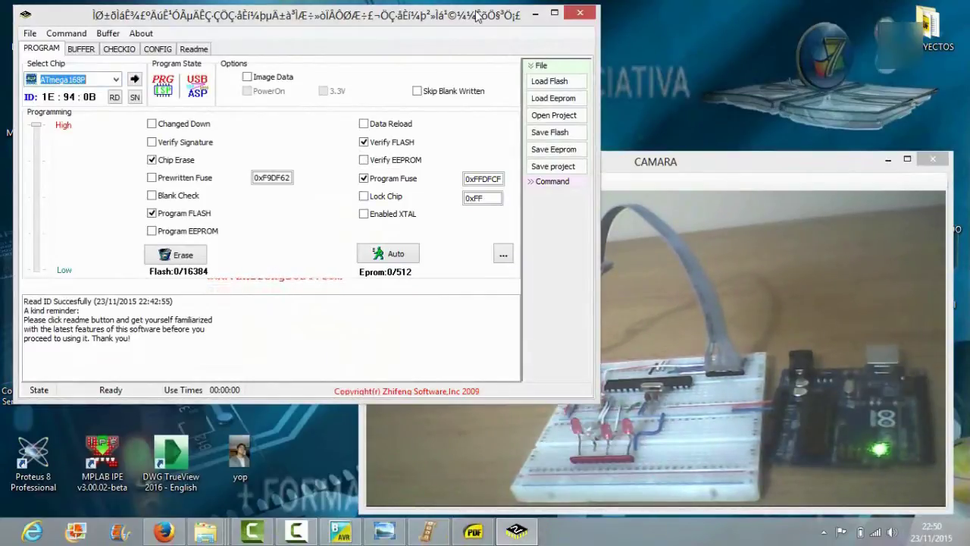
{"action": "left_click", "coordinate": [504, 256]}
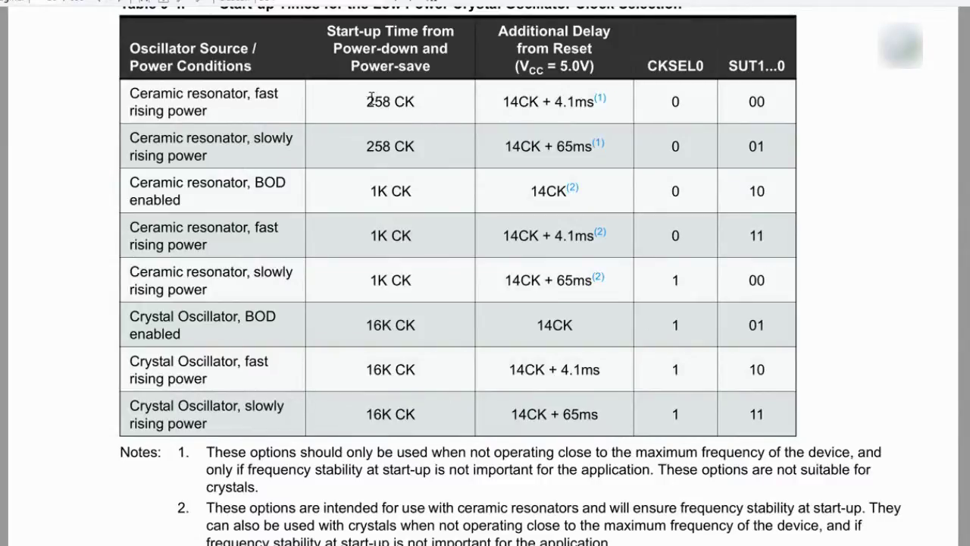
{"action": "left_click_drag", "start_coordinate": [367, 98], "coordinate": [415, 100]}
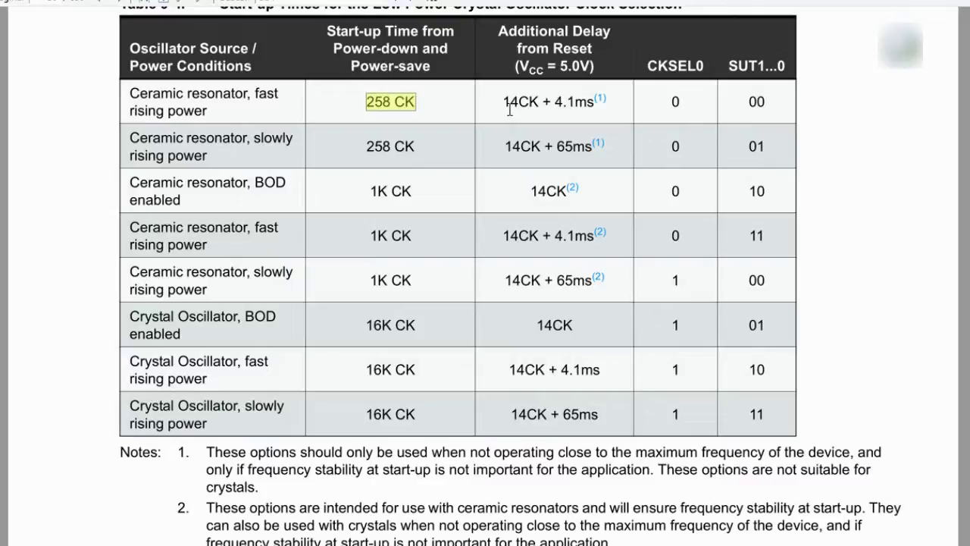
{"action": "left_click_drag", "start_coordinate": [504, 101], "coordinate": [539, 98]}
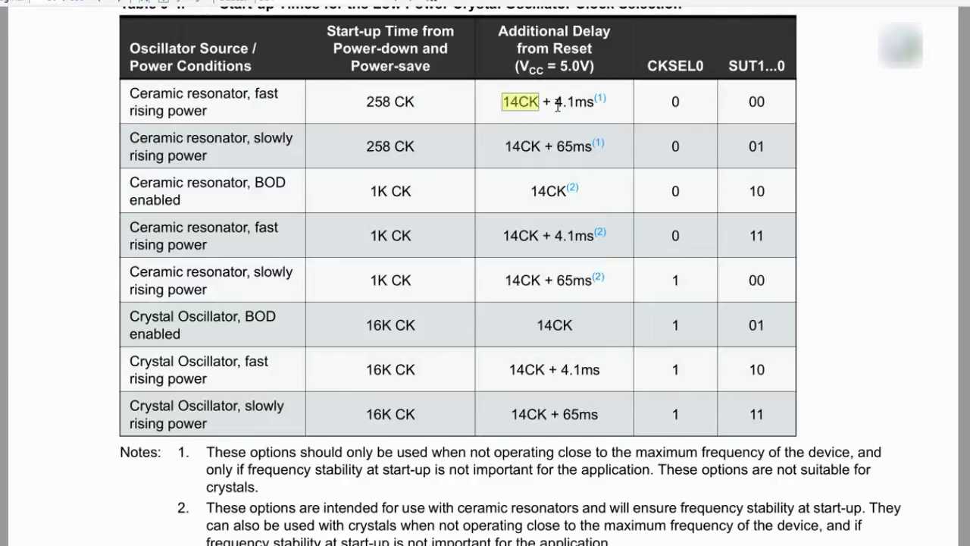
{"action": "left_click_drag", "start_coordinate": [555, 101], "coordinate": [598, 102]}
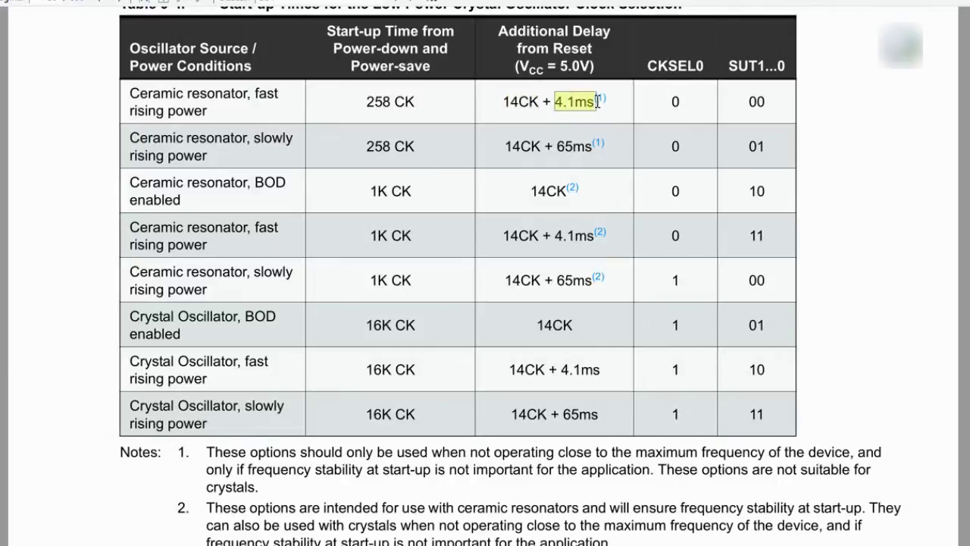
{"action": "left_click", "coordinate": [867, 259]}
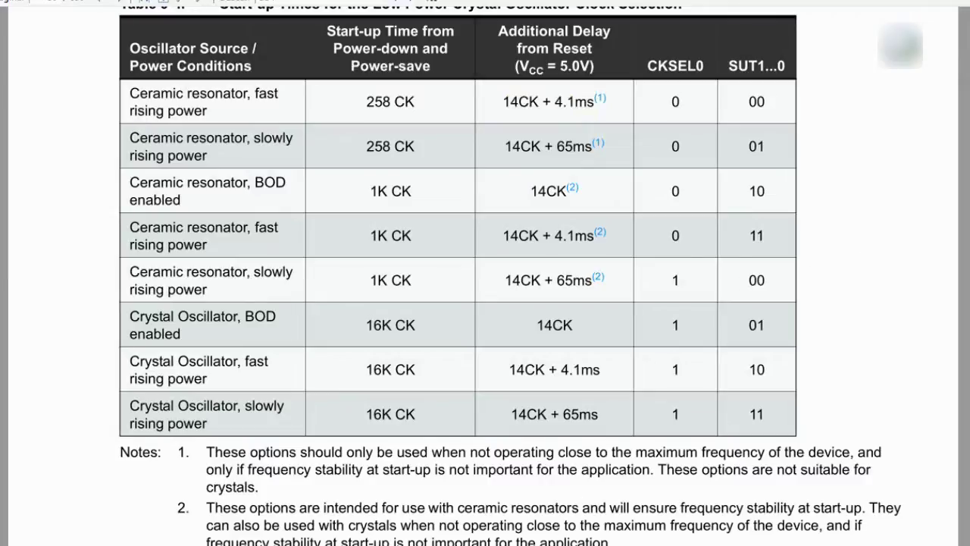
Switch to the programmer's Fuse&Lock dialog and set low fuse bits SUT1 and SUT0 to 1 and CKSEL3 through CKSEL0 to 0.
{"action": "key", "text": "alt+Tab"}
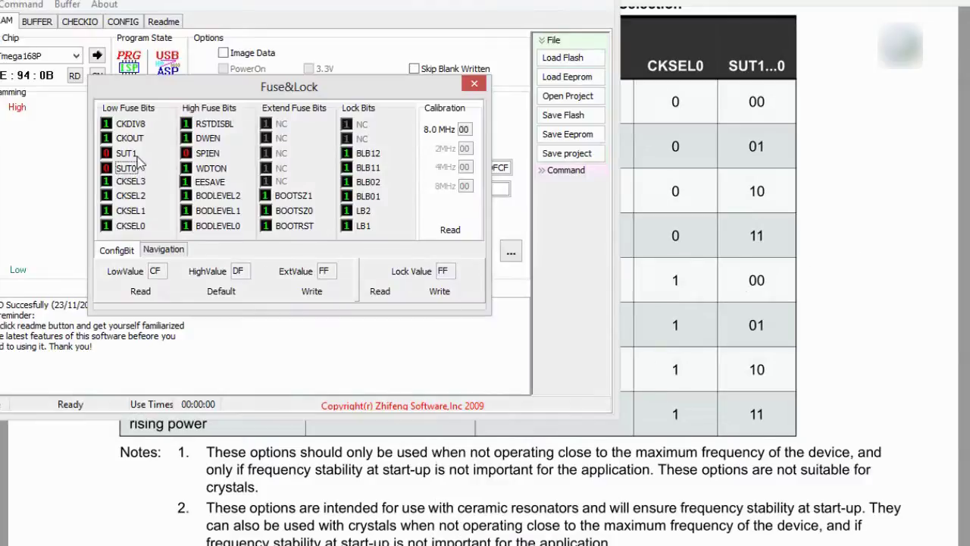
{"action": "left_click", "coordinate": [107, 153]}
{"action": "left_click", "coordinate": [106, 168]}
{"action": "left_click", "coordinate": [106, 181]}
{"action": "left_click", "coordinate": [106, 195]}
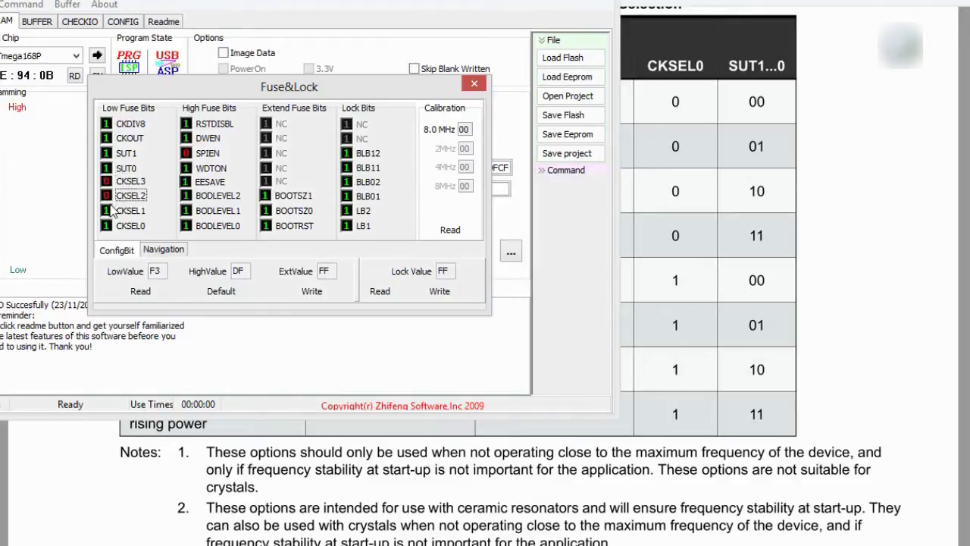
{"action": "left_click", "coordinate": [106, 210]}
{"action": "left_click", "coordinate": [106, 226]}
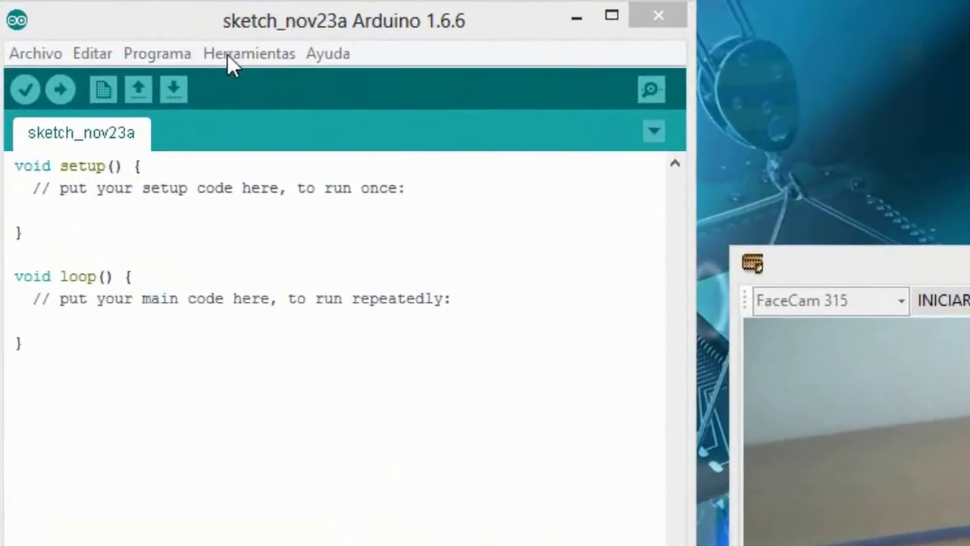
Set the Arduino IDE board to Arduino Duemilanove or Diecimila and its processor to ATmega168.
{"action": "left_click", "coordinate": [227, 52]}
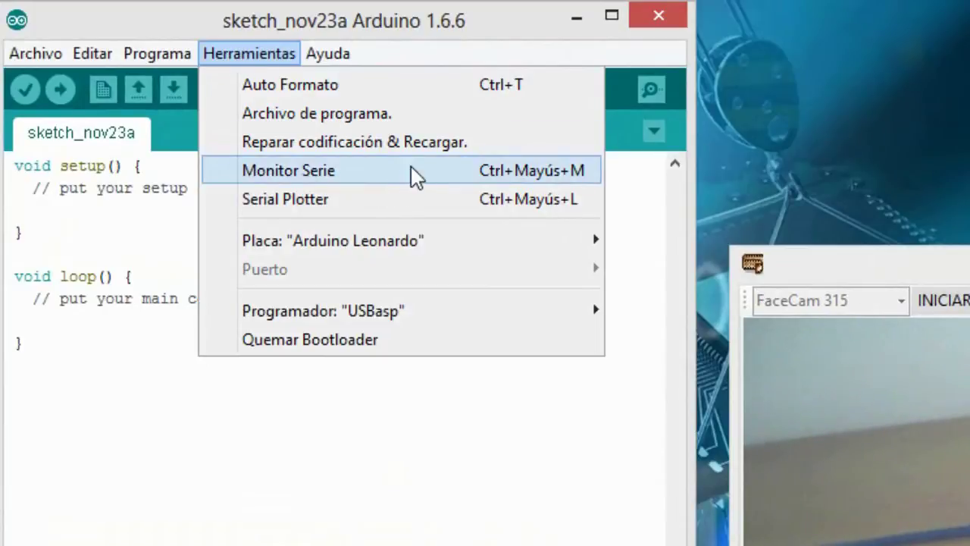
{"action": "mouse_move", "coordinate": [422, 240]}
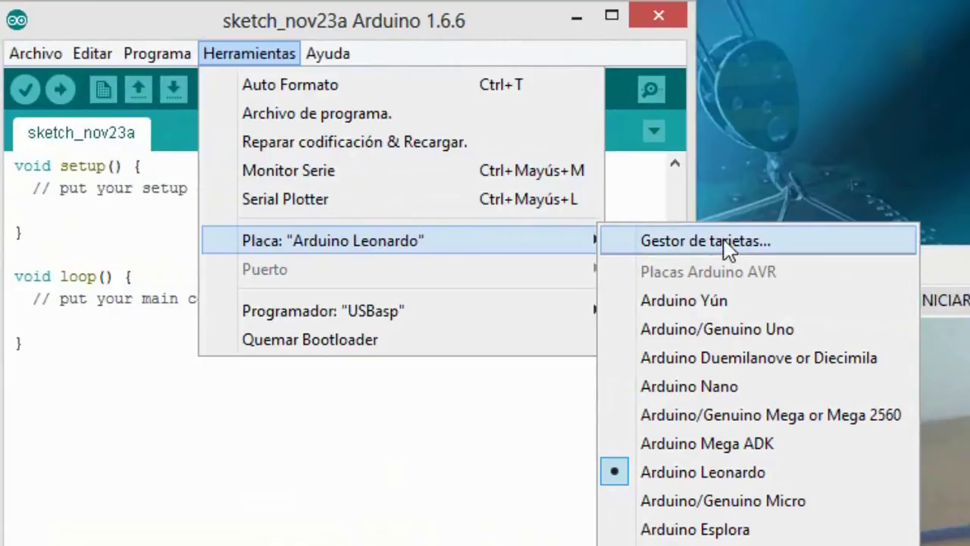
{"action": "left_click", "coordinate": [786, 370]}
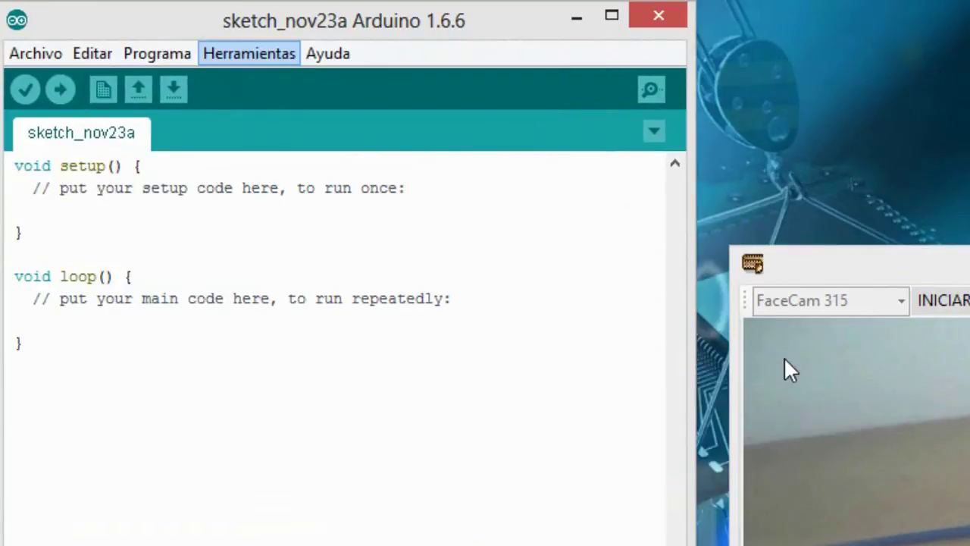
{"action": "left_click", "coordinate": [220, 49]}
{"action": "mouse_move", "coordinate": [424, 273]}
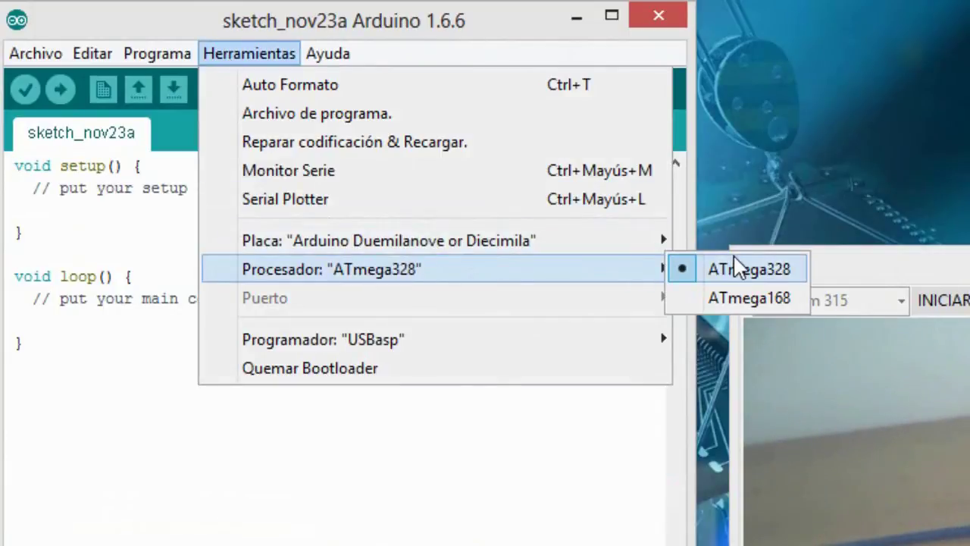
{"action": "left_click", "coordinate": [750, 293]}
{"action": "left_click", "coordinate": [249, 53]}
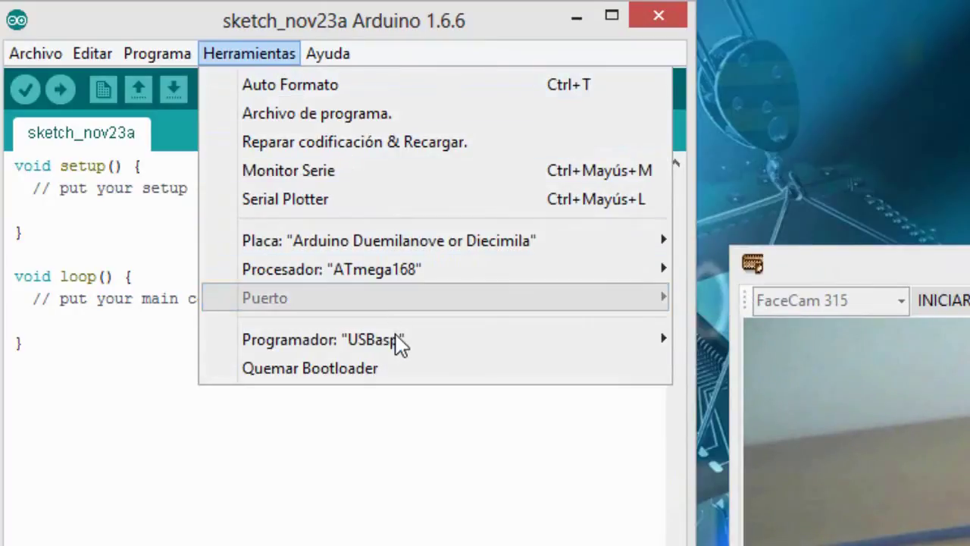